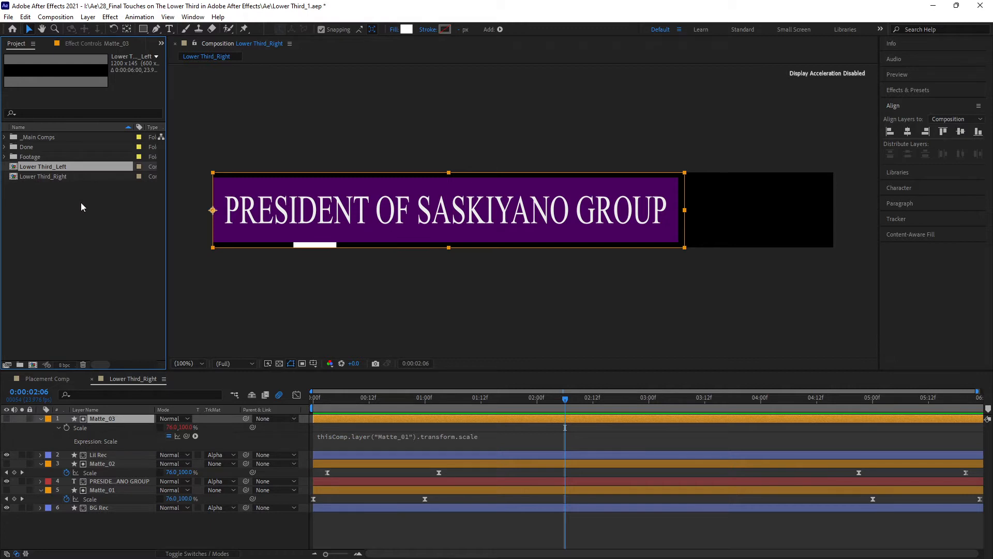
- Rename the Lower Third_Left composition to Lower Third_Name
key("Return")
type("Lower Third_Name")
key("Return")
- Rename the Lower Third_Right composition to Lower Third_Title
left_click(65, 176)
key("Return")
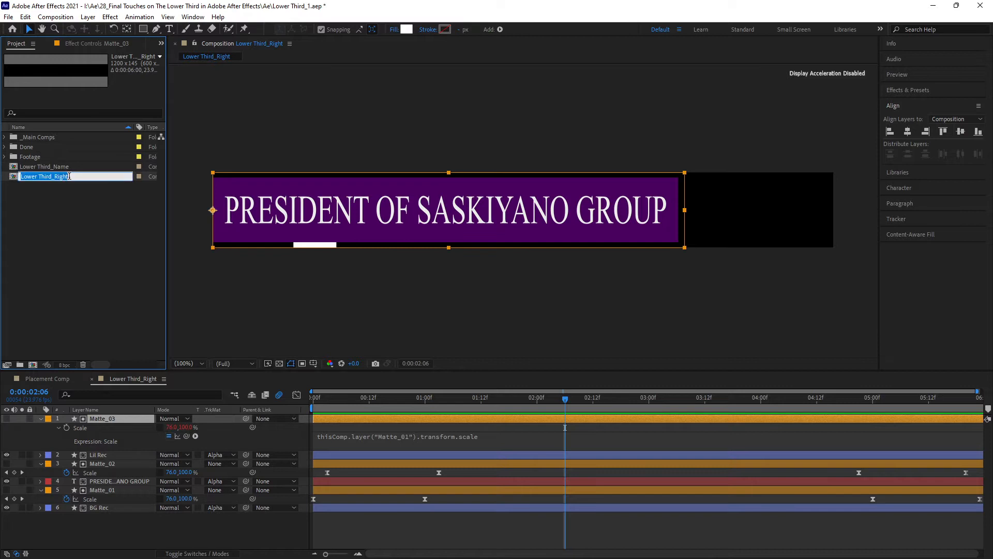
left_click(76, 178)
key("BackSpace")
key("BackSpace")
type("Title")
key("Return")
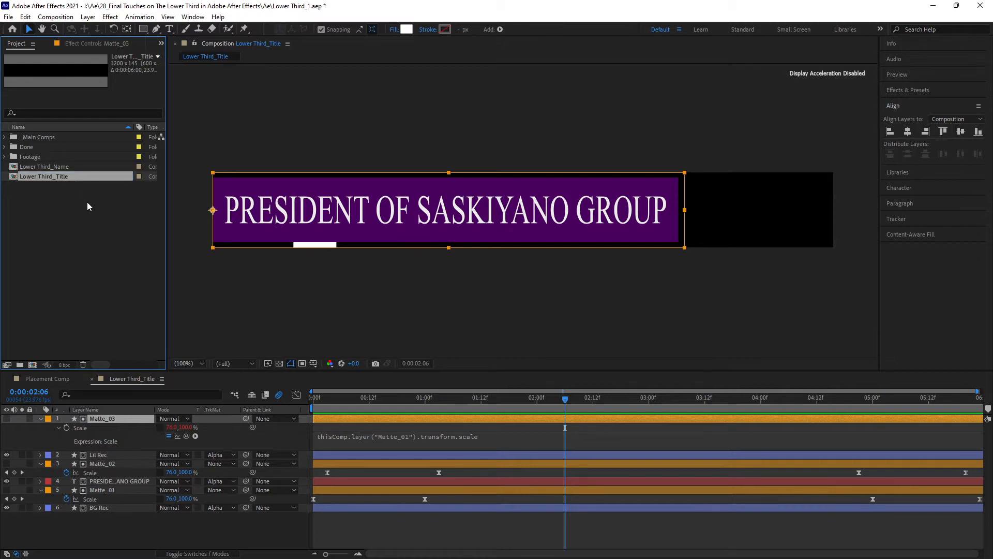
- In the Lower Third_Name composition, solo the BG Rec layer and reset its scale
double_click(44, 166)
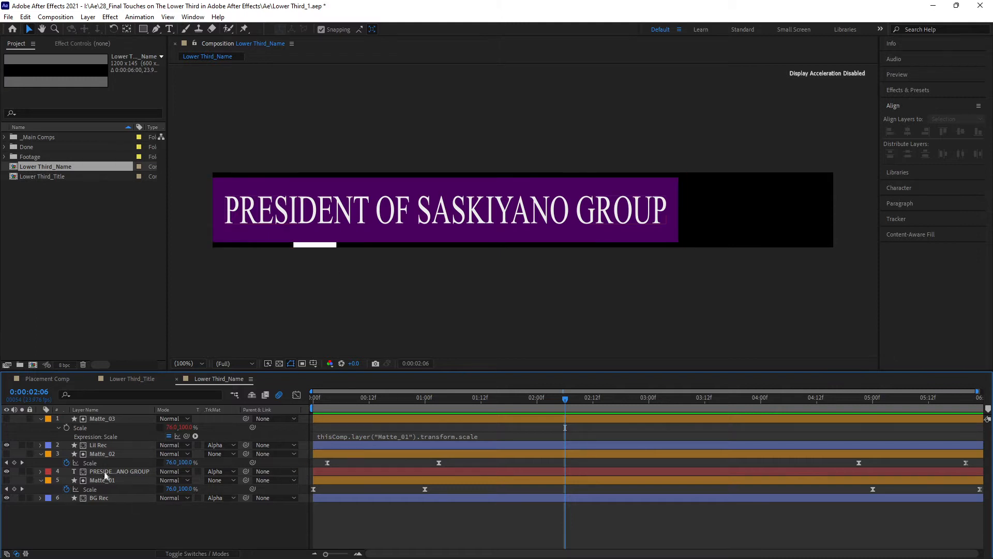
left_click(98, 498)
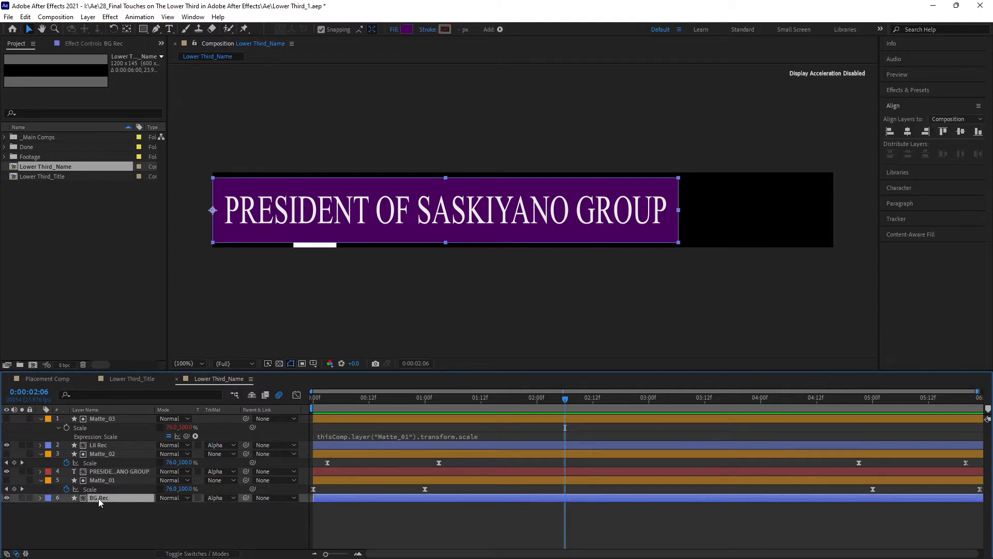
left_click(22, 498)
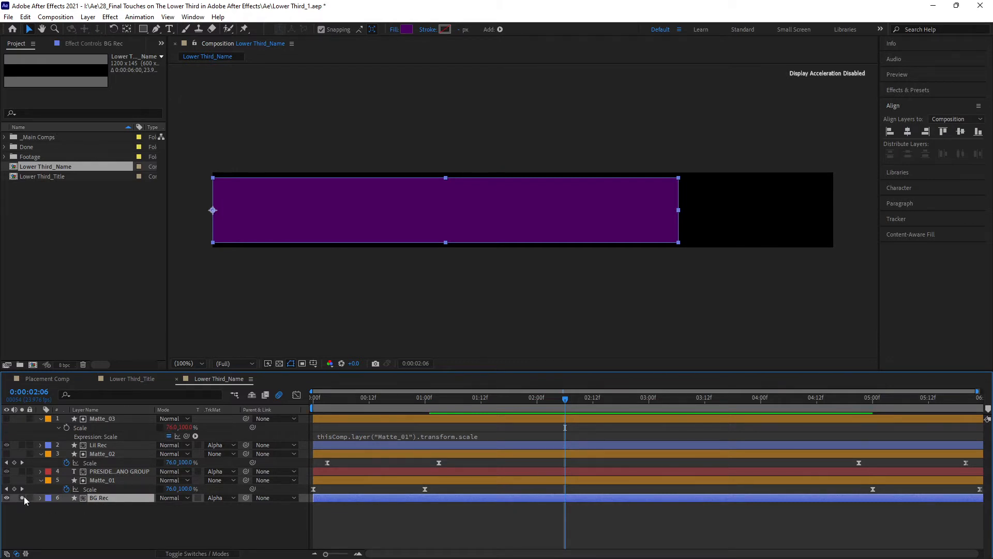
key("s")
right_click(130, 508)
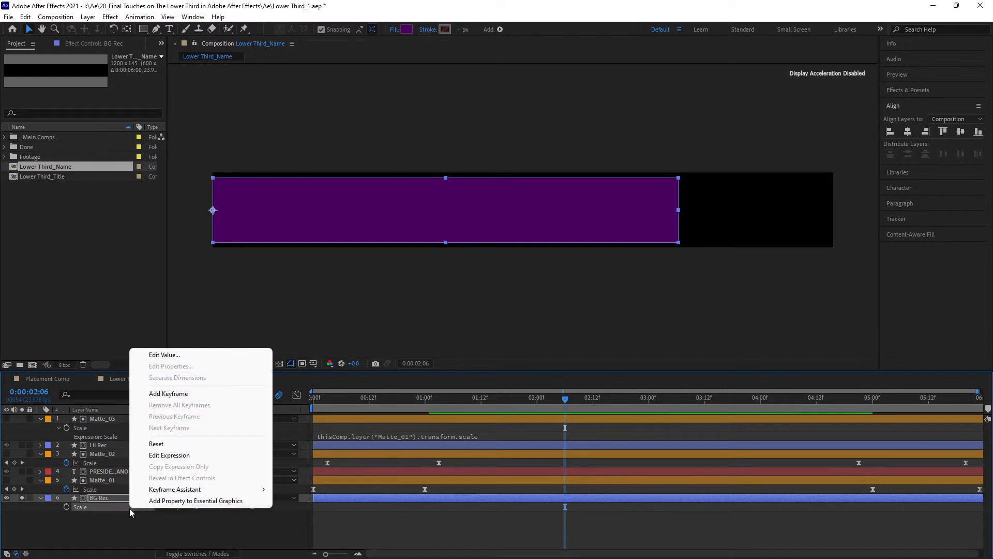
left_click(157, 444)
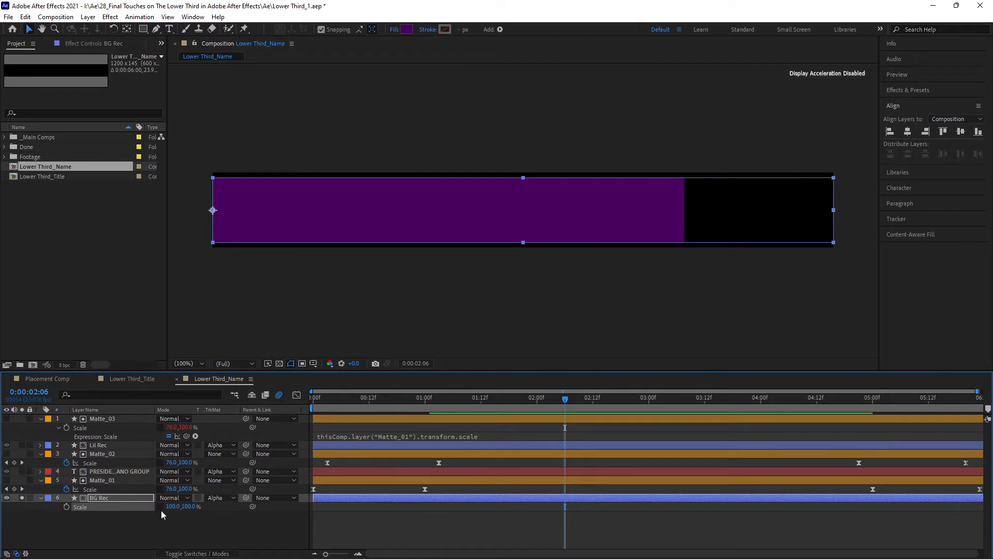
- Remove the track matte from BG Rec and move its anchor point to the middle of the rectangle's right edge
left_click(223, 497)
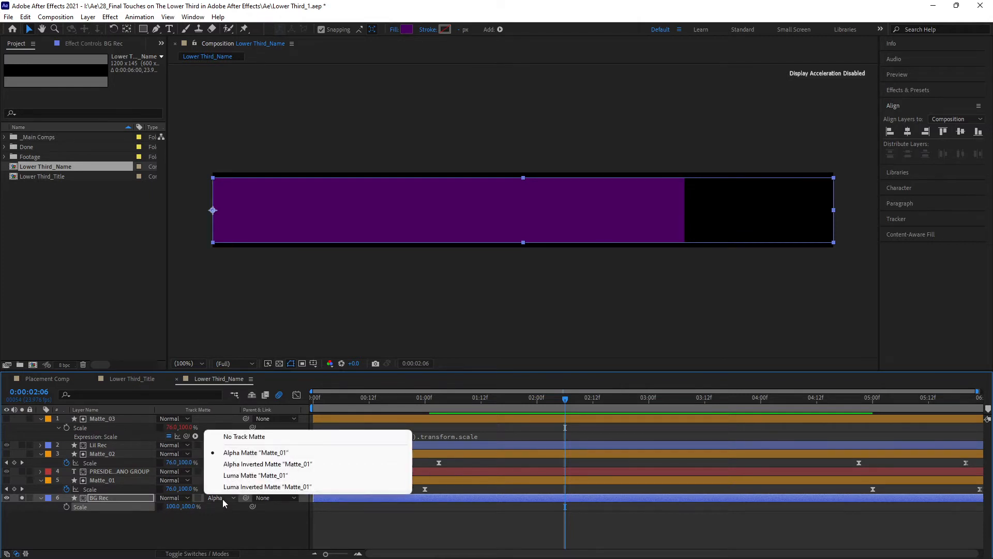
left_click(231, 436)
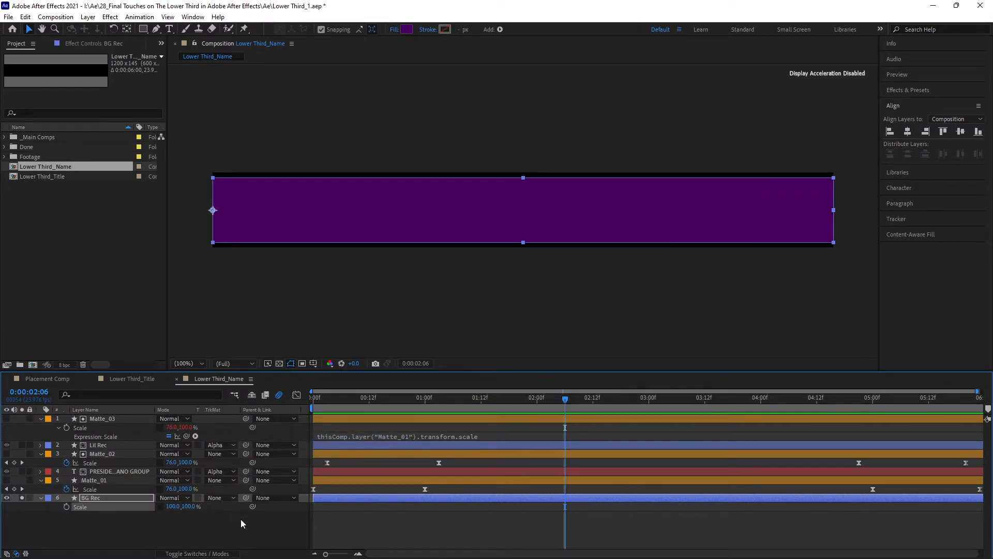
key("y")
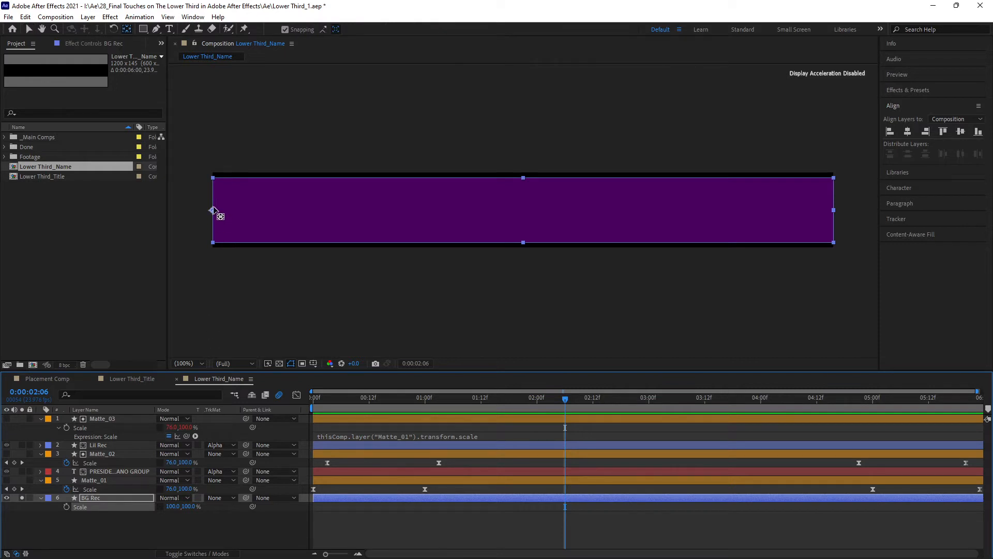
left_click(212, 210)
left_click_drag(212, 209, 834, 210)
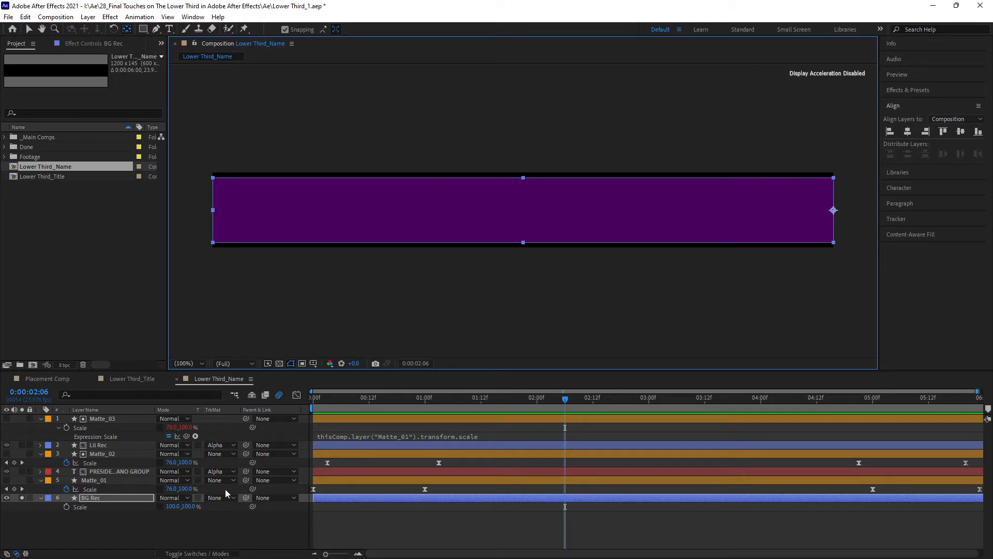
- Remove the track matte from the PRESIDENT OF SASKIYANO GROUP text layer and solo that layer
left_click(111, 465)
left_click(112, 472)
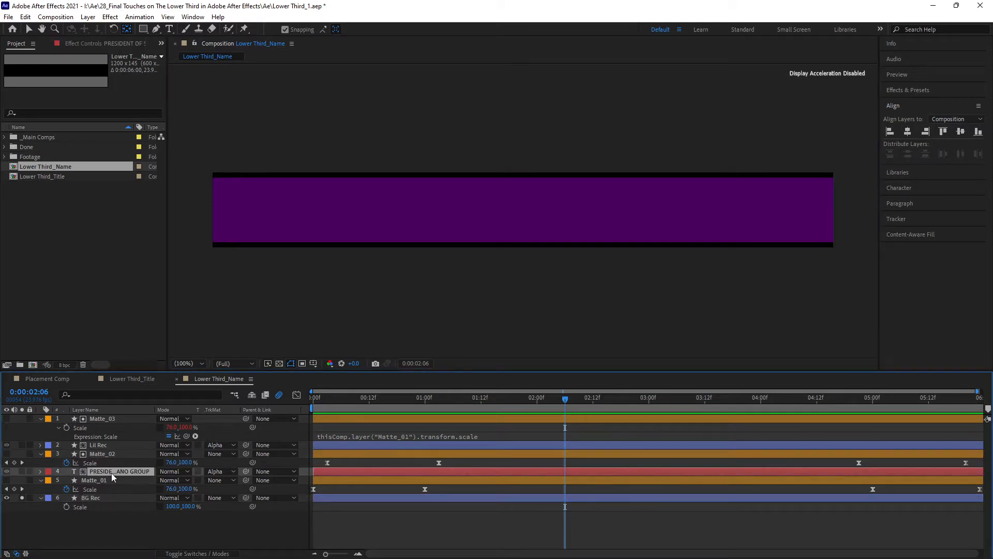
left_click(216, 472)
left_click(225, 480)
left_click(22, 471)
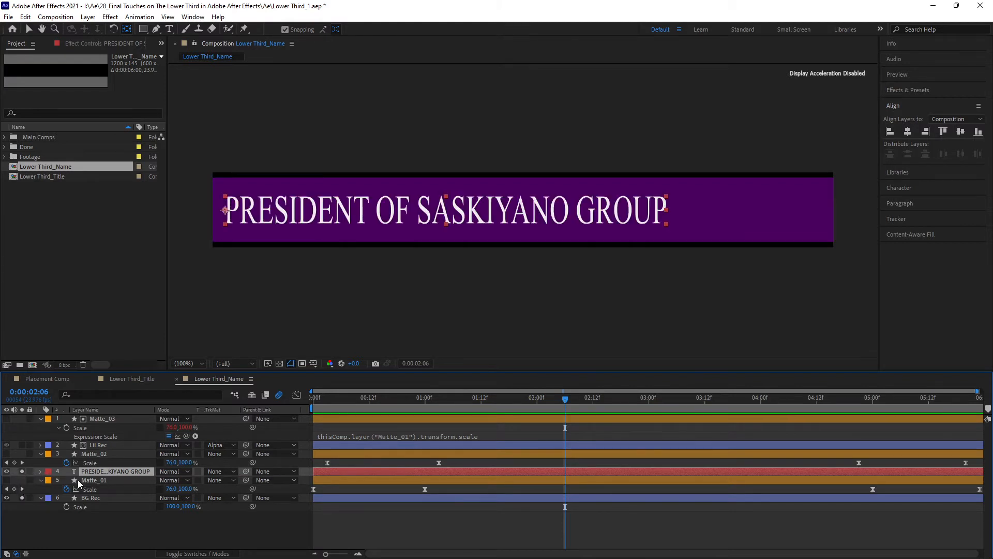
- Replace the wording of the PRESIDENT OF SASKIYANO GROUP text layer with the person's name
double_click(119, 471)
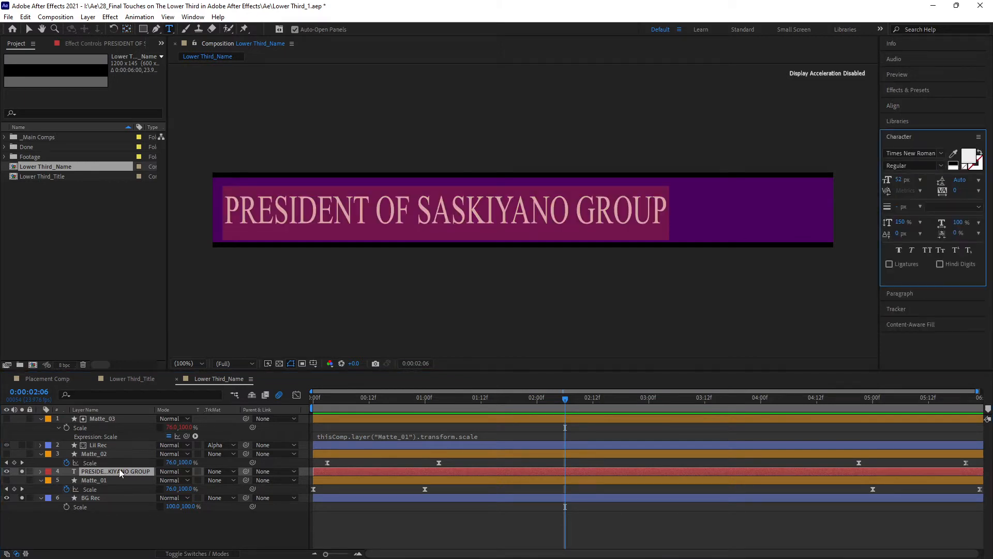
type("Mohammed")
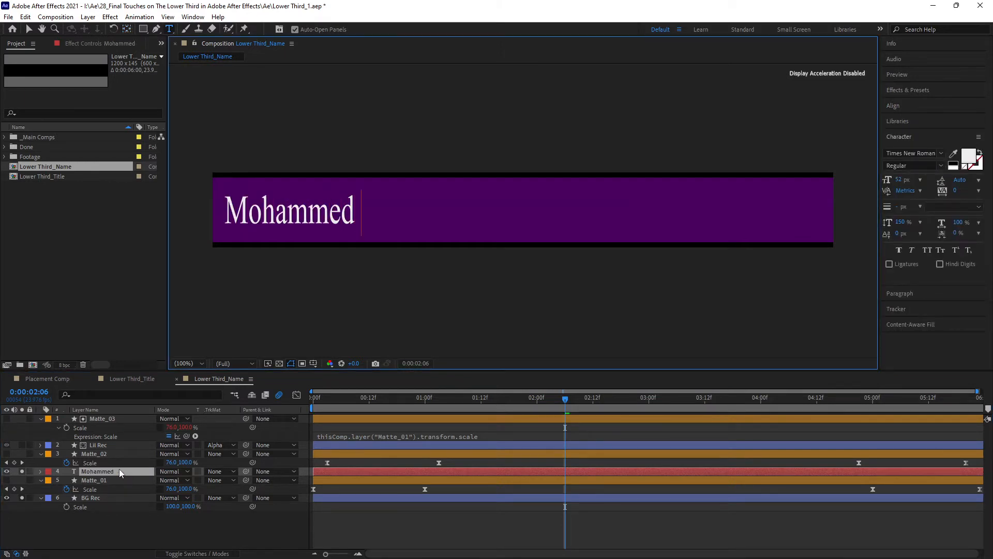
type(" md")
key("BackSpace")
key("BackSpace")
key("BackSpace")
type("MD")
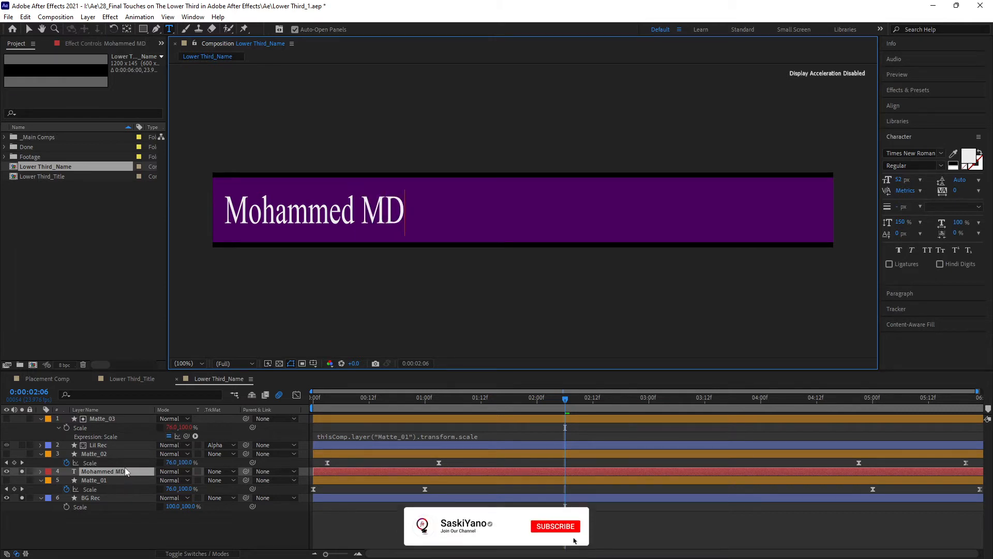
left_click(29, 29)
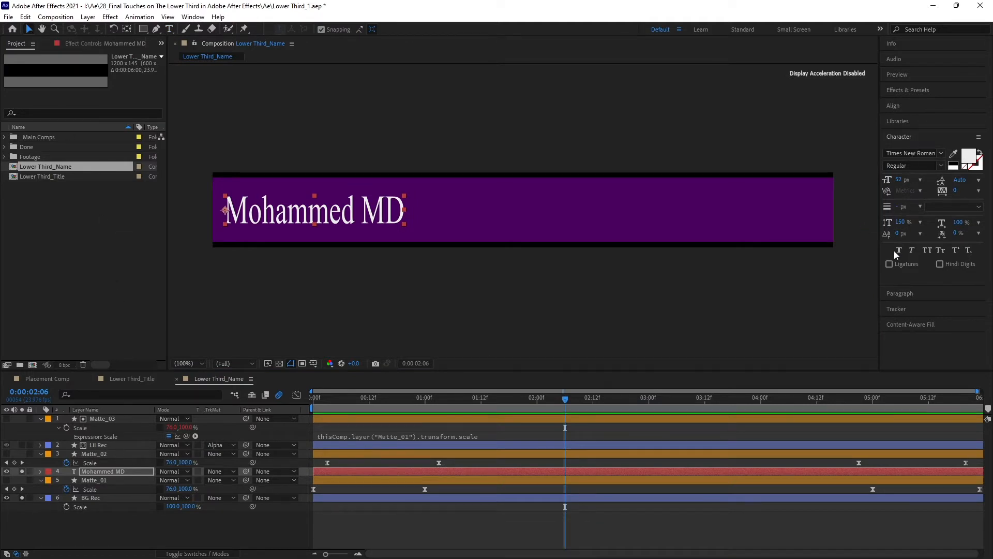
- Right-align the name text and snap its anchor point to the middle of the text's right edge
left_click(914, 294)
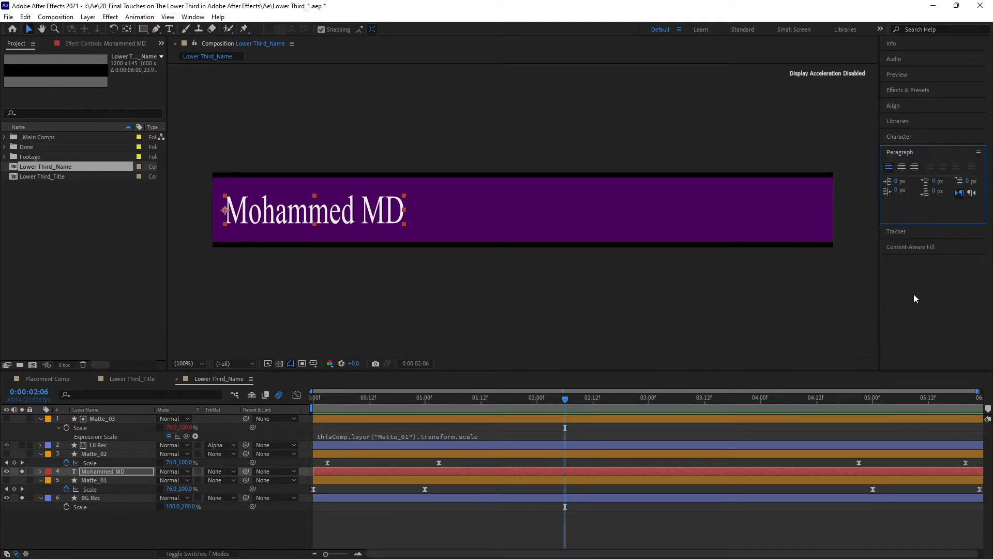
left_click(915, 168)
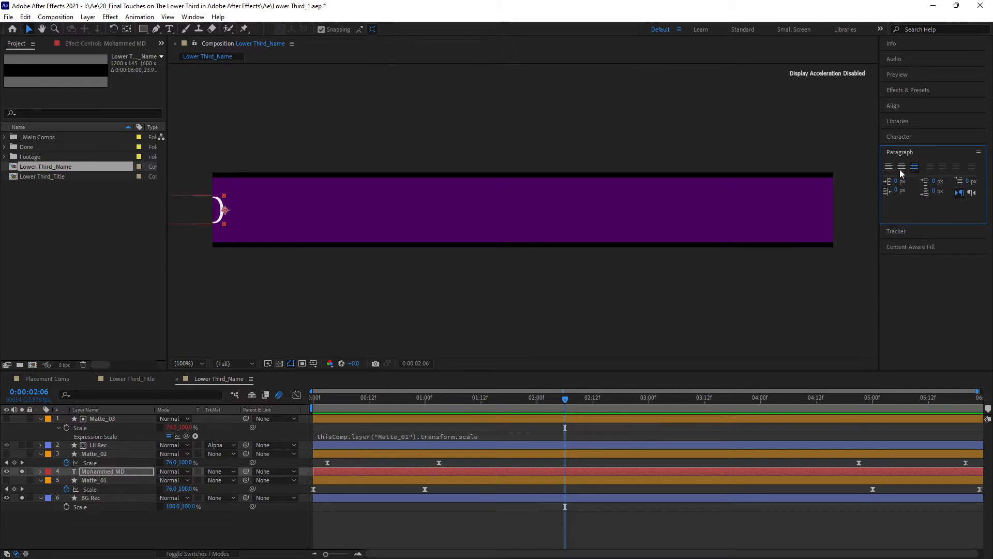
scroll(256, 212, "up", 2)
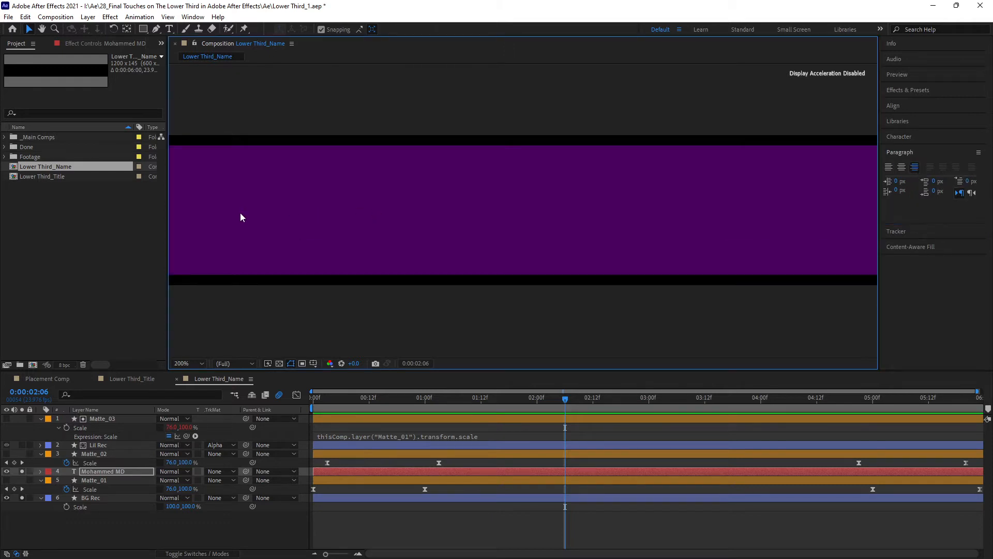
left_click_drag(240, 212, 678, 243)
key("v")
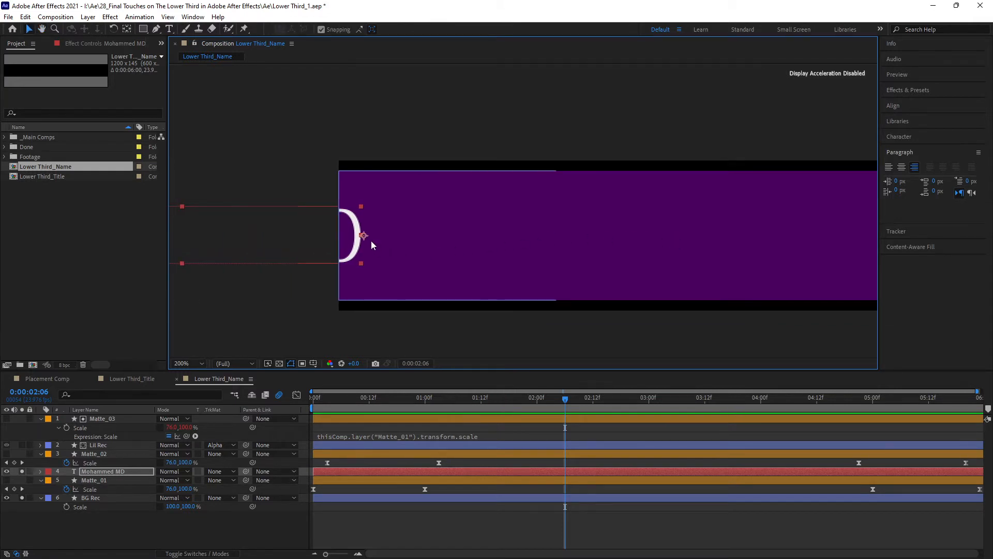
key("y")
left_click_drag(361, 236, 364, 239)
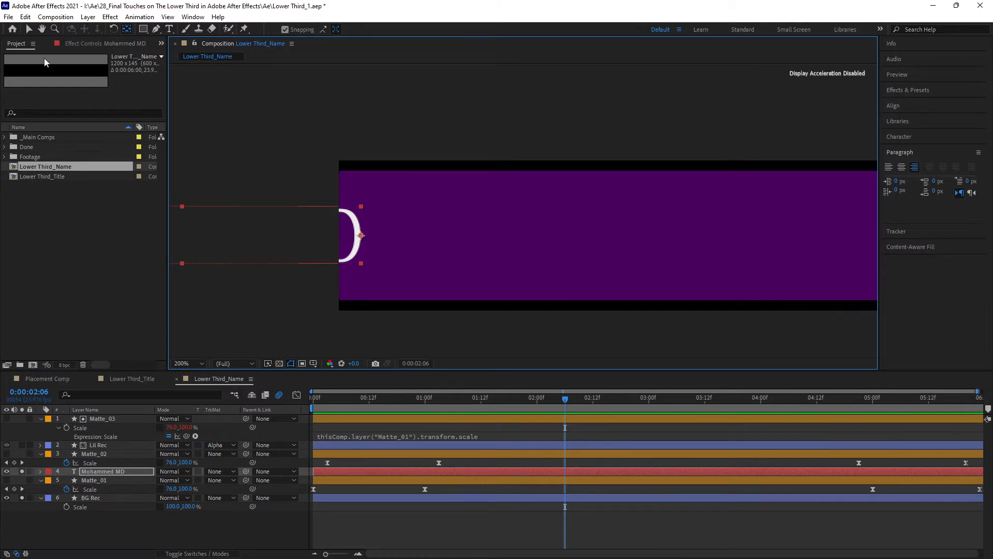
left_click(29, 29)
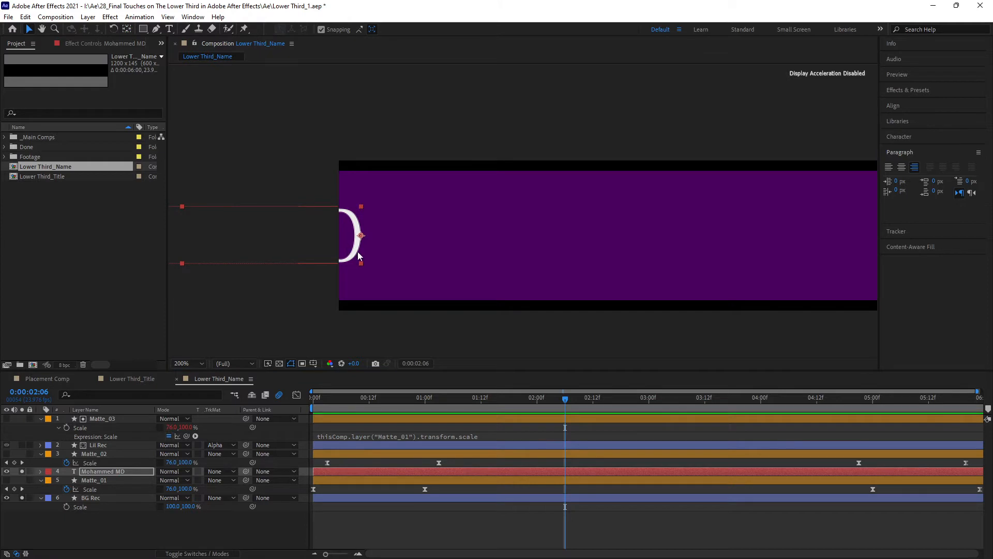
- Move the name text horizontally to the right end of the purple bar, leaving a small margin at the edge
left_click_drag(386, 252, 833, 249)
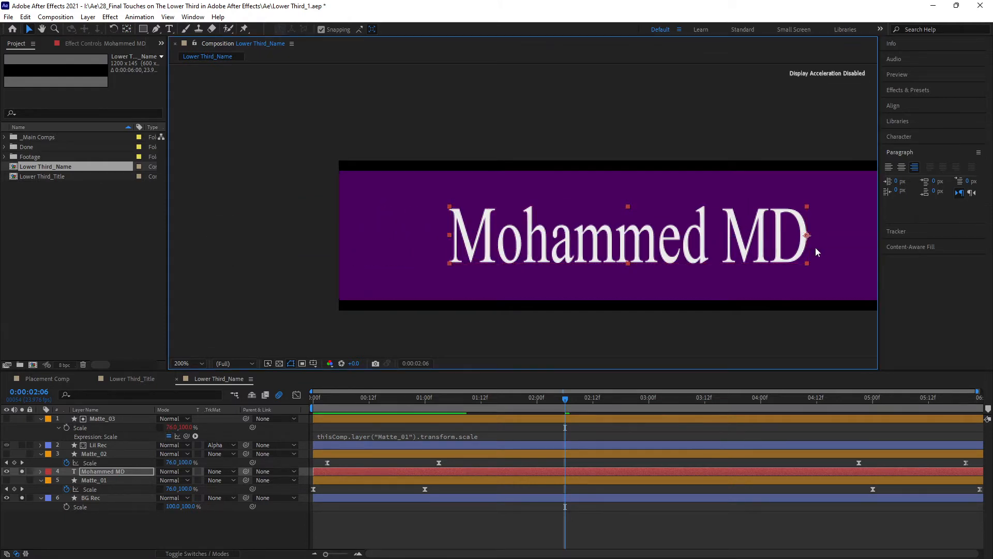
key("comma")
key("comma")
key("comma")
key("comma")
key("comma")
key("comma")
key("comma")
scroll(515, 194, "up", 6)
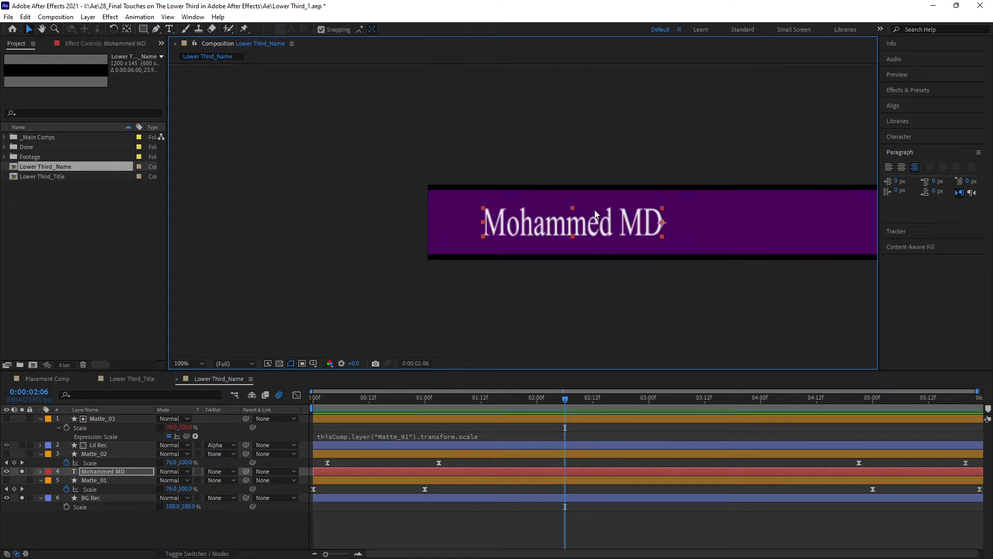
left_click_drag(697, 232, 528, 251)
left_click_drag(465, 251, 829, 251)
key("comma")
key("comma")
scroll(579, 214, "up", 8)
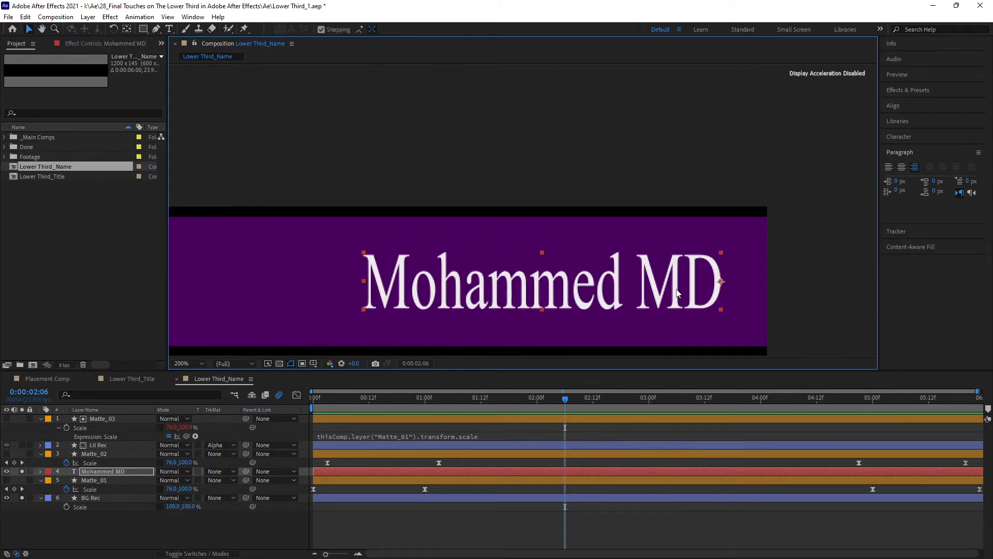
key("comma")
key("comma")
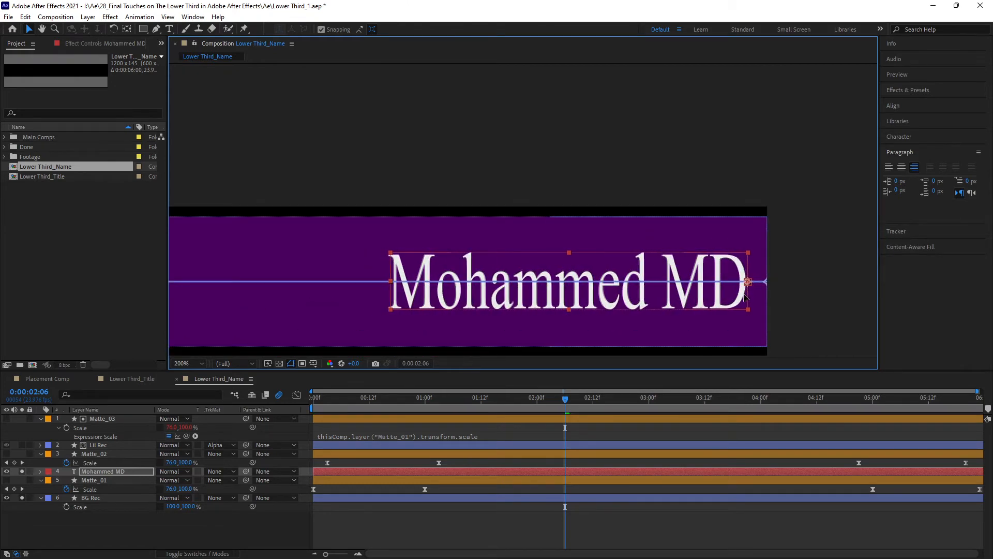
- Set the font style of the name text to Bold
double_click(102, 475)
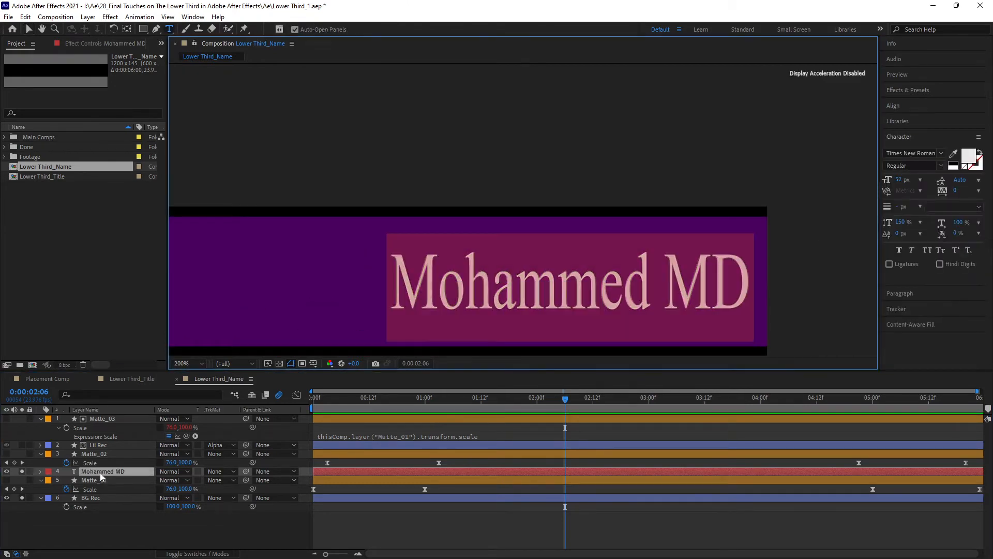
left_click(913, 165)
left_click(900, 196)
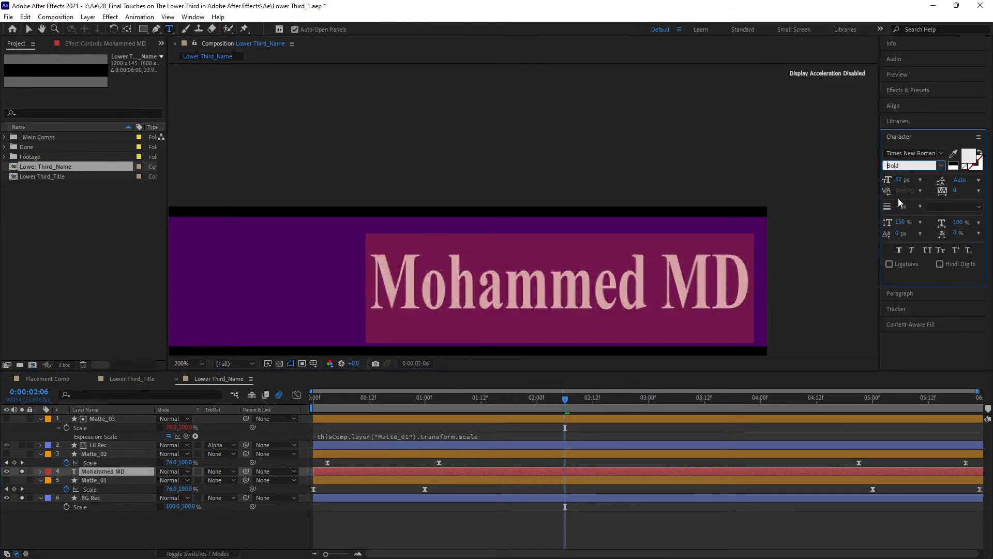
left_click(124, 531)
left_click(185, 363)
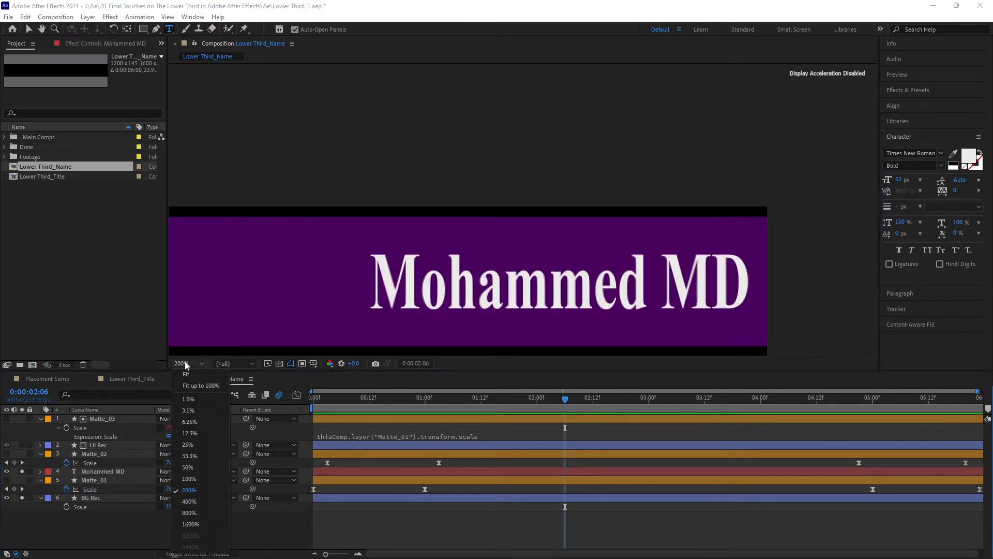
left_click(191, 384)
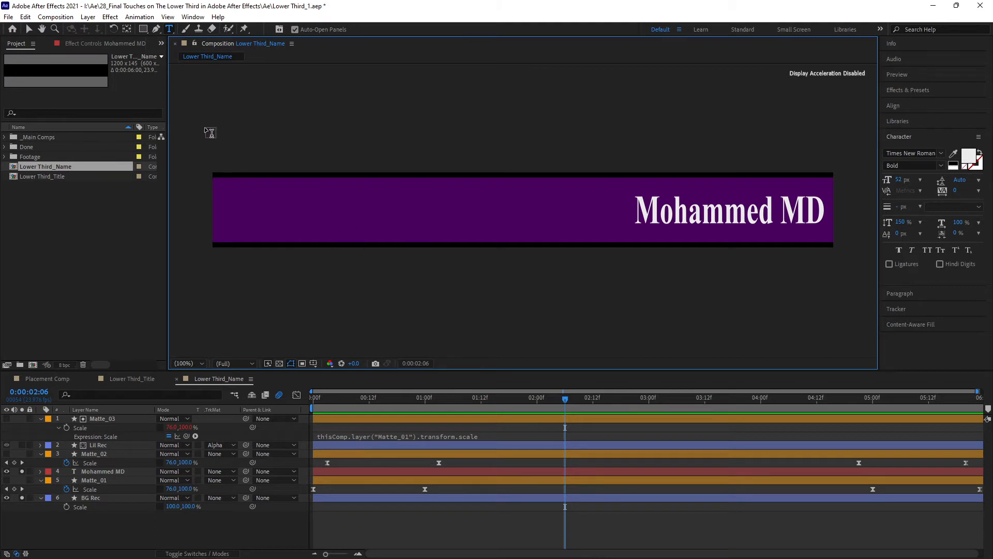
left_click(29, 29)
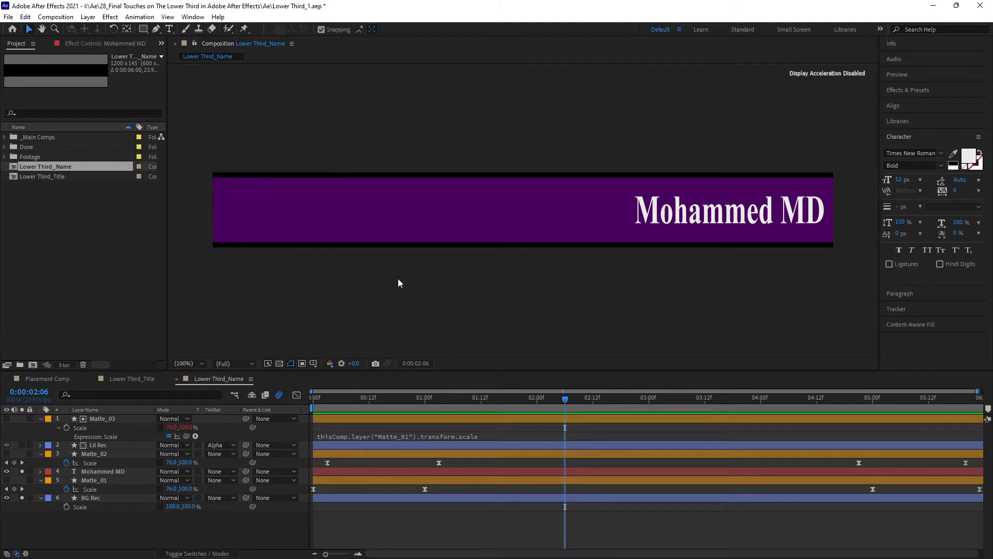
- Scale the BG Rec layer to 34% horizontally, keeping 100% vertically, so it fits around the name
left_click(98, 498)
left_click(104, 497)
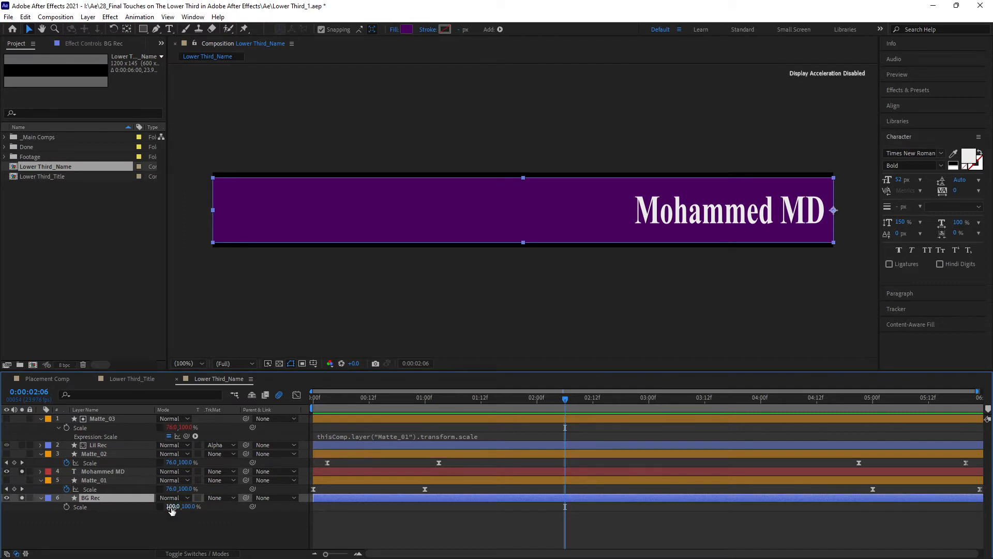
left_click_drag(172, 508, 134, 511)
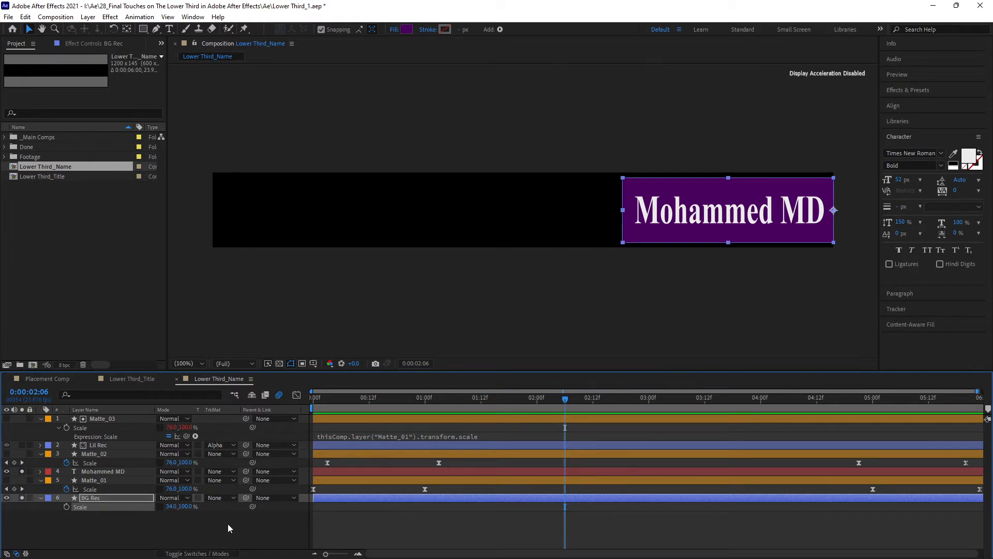
- Set the Lil Rec layer's track matte to None and remove all its position keyframes
left_click(117, 445)
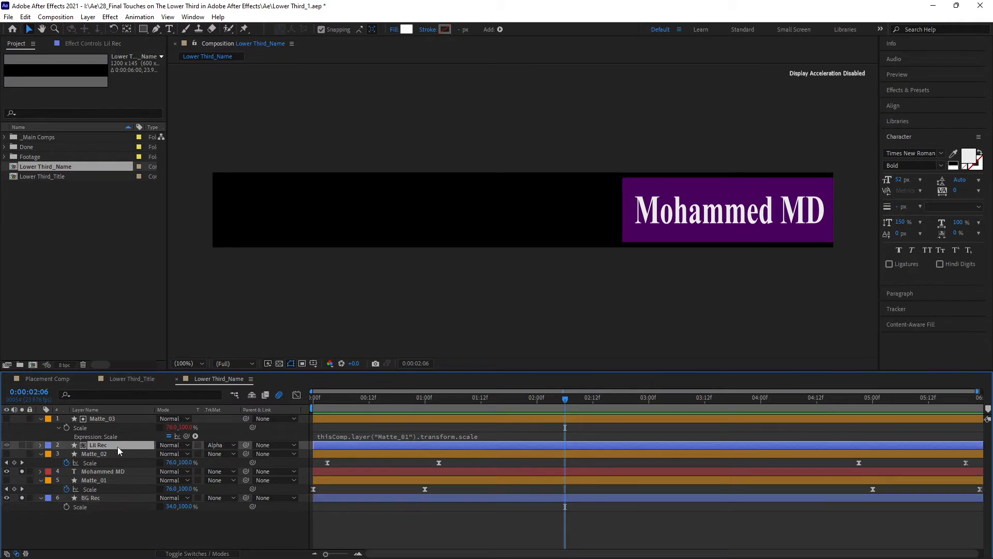
left_click(228, 444)
left_click(234, 458)
key("p")
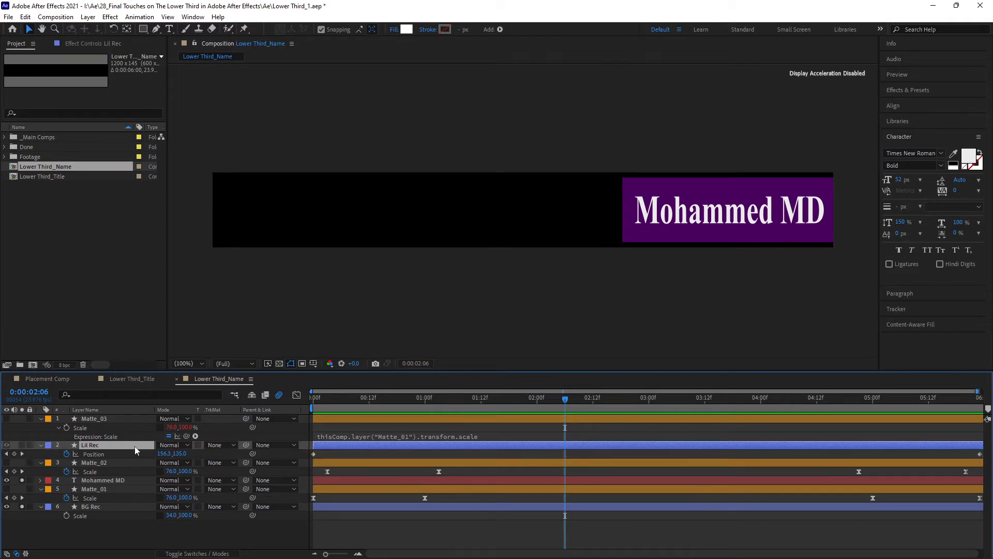
left_click(65, 454)
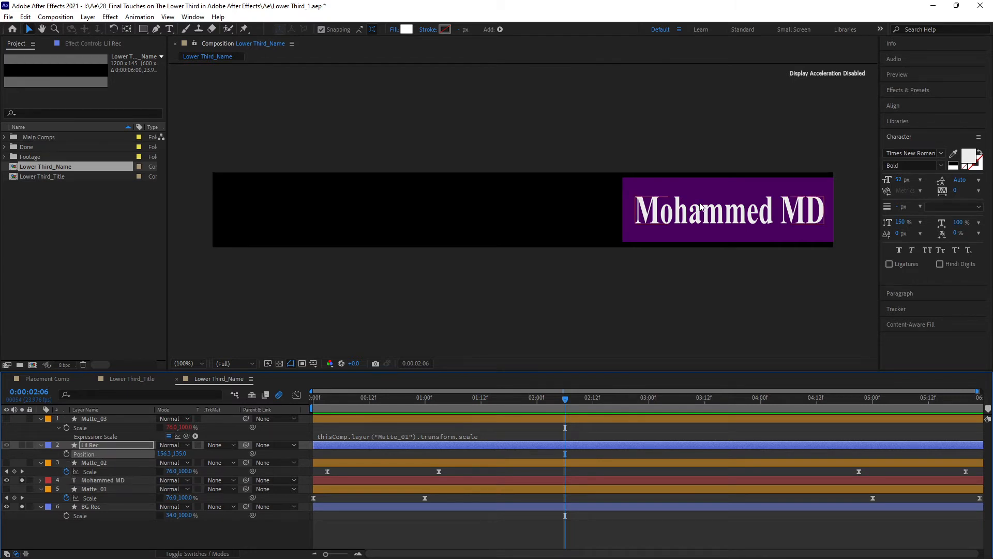
- Solo the Lil Rec layer and snap its anchor point to the white bar's lower-right corner
key("period")
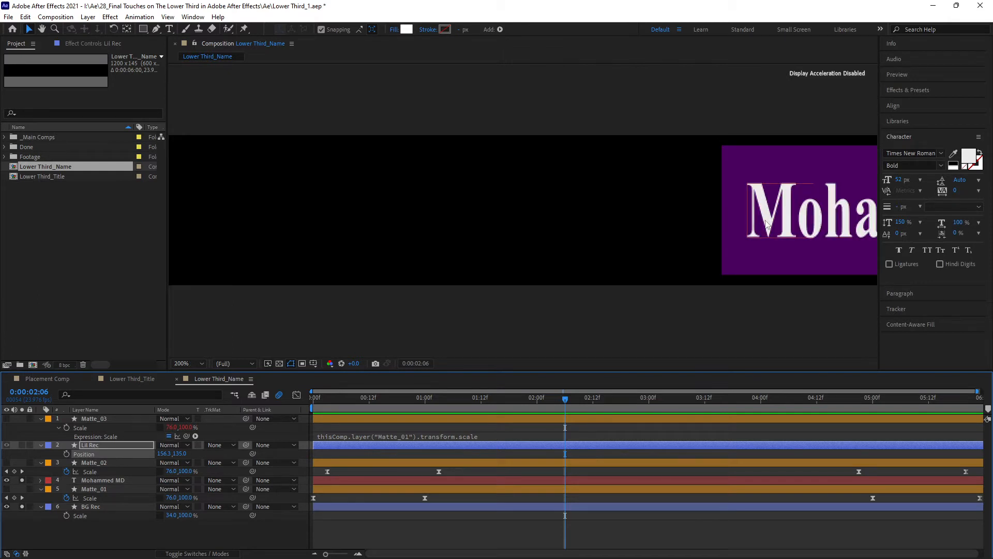
left_click_drag(796, 251, 792, 249)
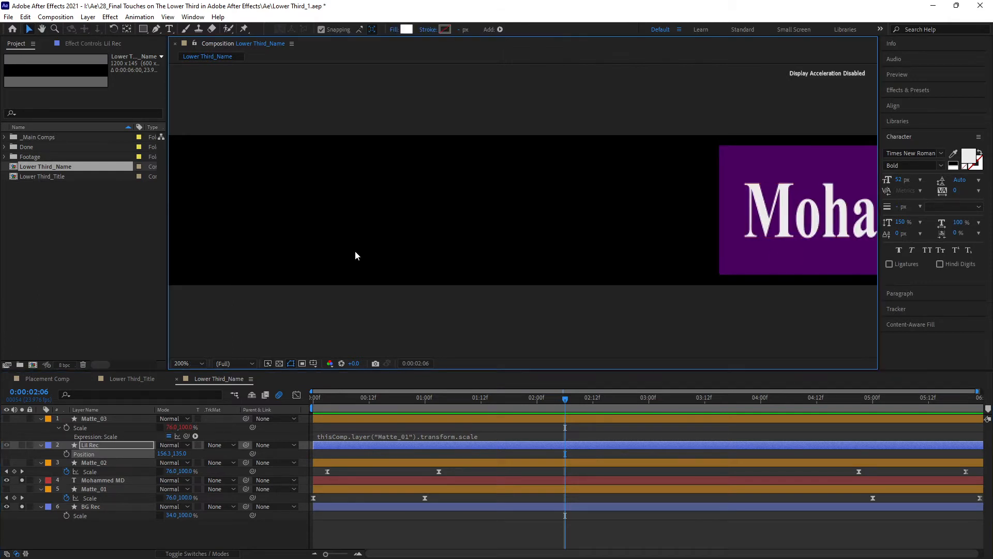
left_click_drag(338, 258, 505, 261)
left_click_drag(217, 270, 436, 252)
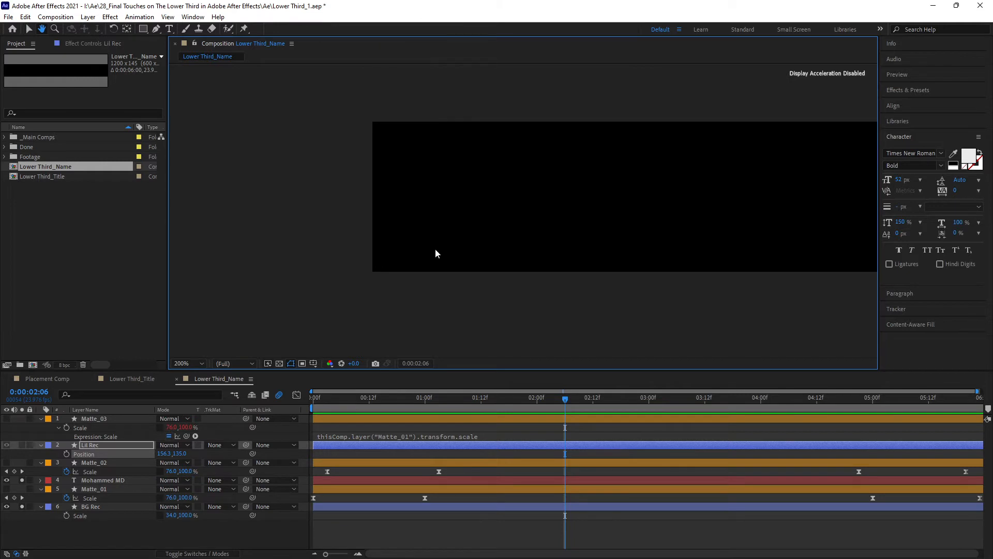
left_click(22, 451)
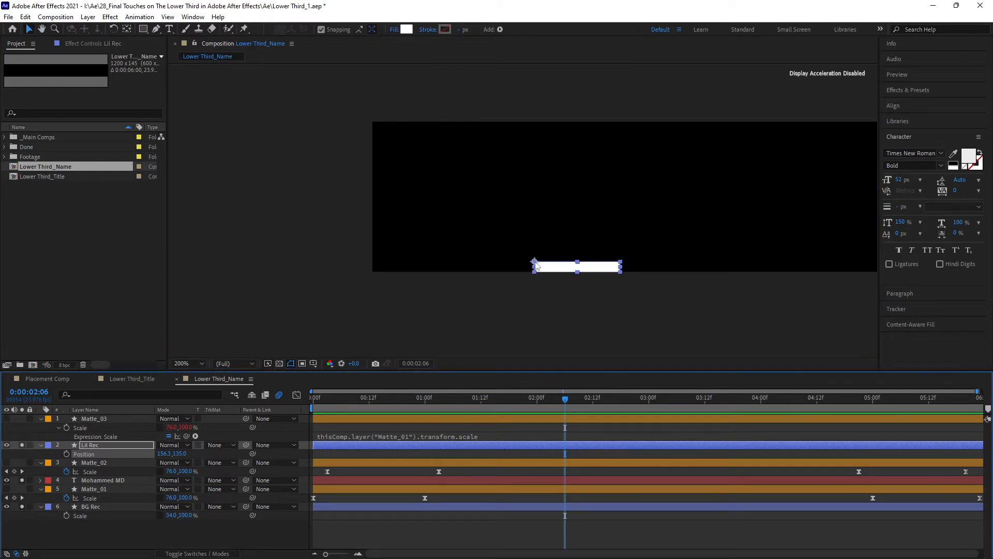
left_click_drag(534, 261, 625, 277)
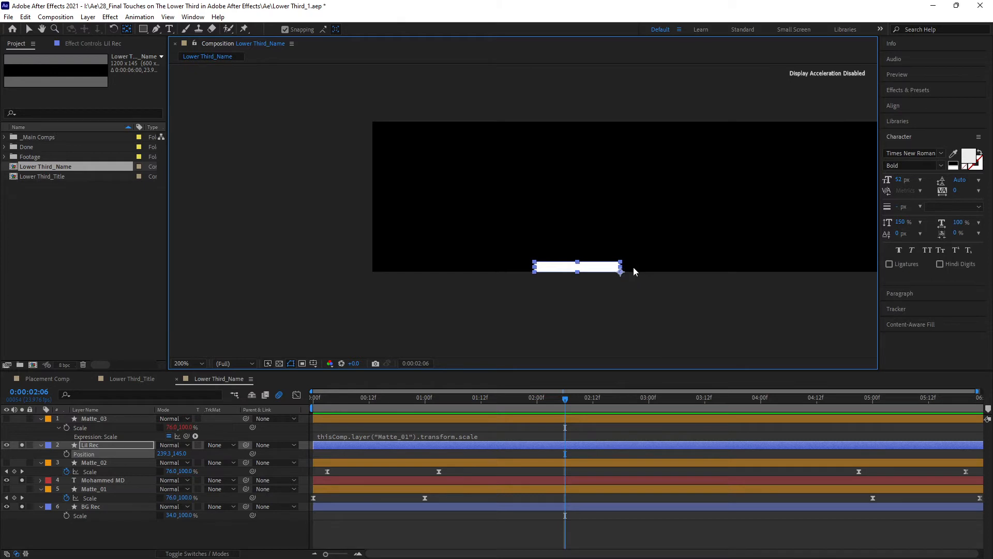
- Move the white Lil Rec bar so it rests on the top edge of the purple background, at y = 10
key("v")
key("comma")
mouse_move(565, 239)
left_mouse_down()
mouse_move(781, 199)
mouse_move(792, 185)
mouse_move(844, 172)
left_mouse_up()
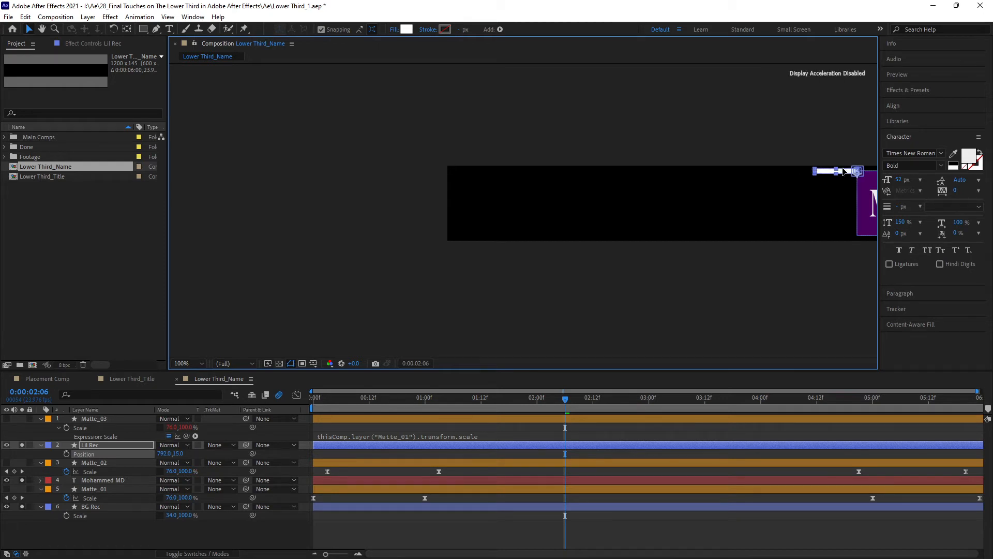
key("h")
left_click_drag(792, 189, 464, 245)
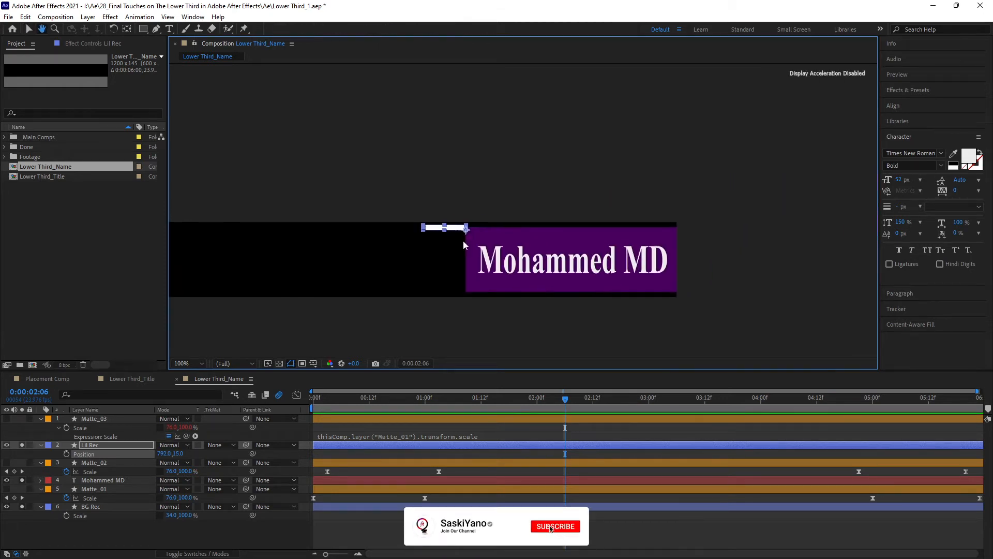
key("v")
key("period")
left_click_drag(401, 241, 536, 261)
scroll(499, 257, "up", 3)
scroll(537, 262, "down", 3)
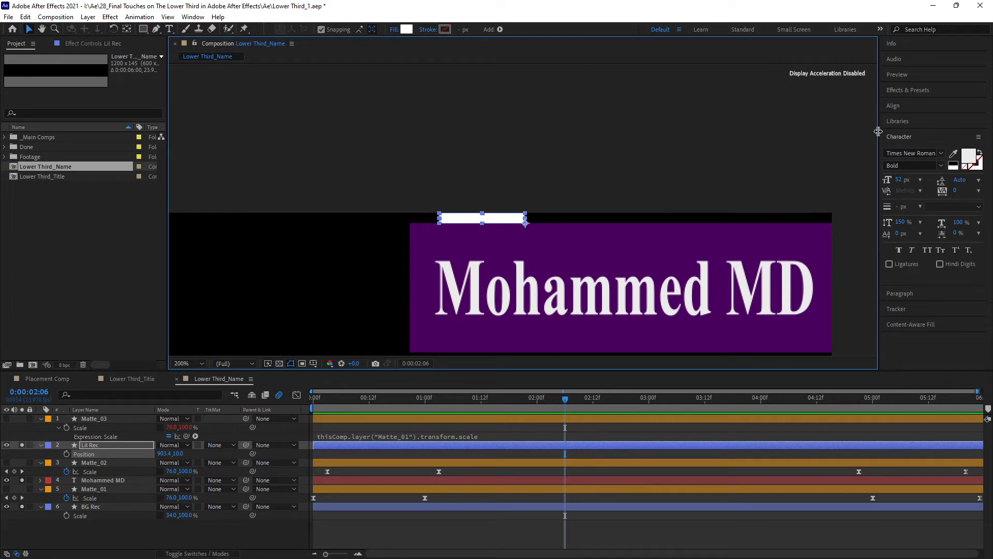
- Align the Lil Rec bar to the right edge of the composition
left_click(902, 108)
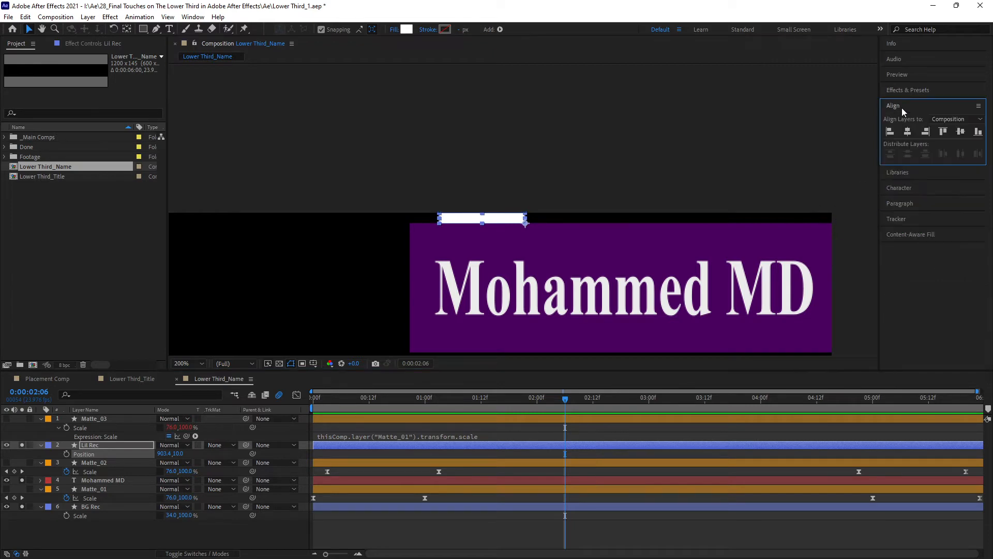
left_click(926, 131)
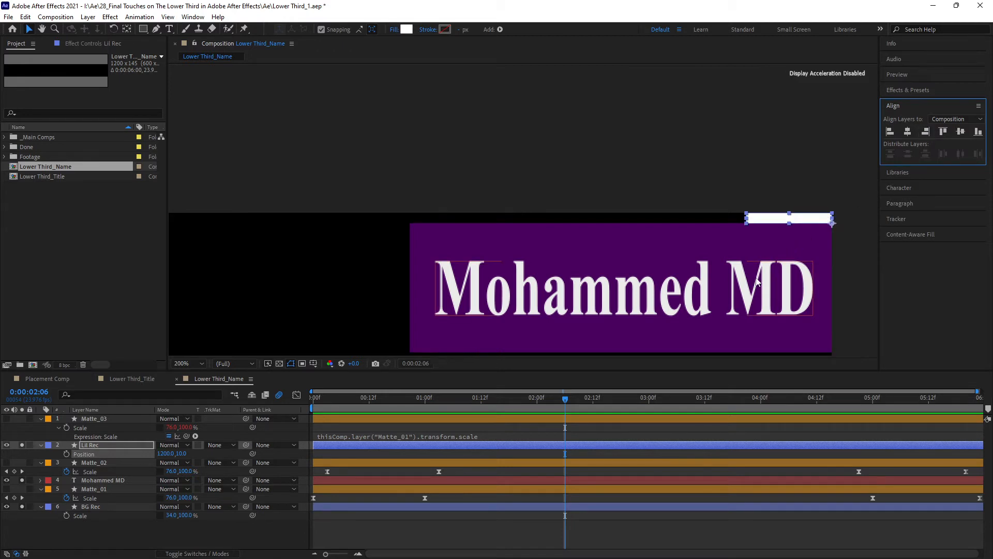
key("comma")
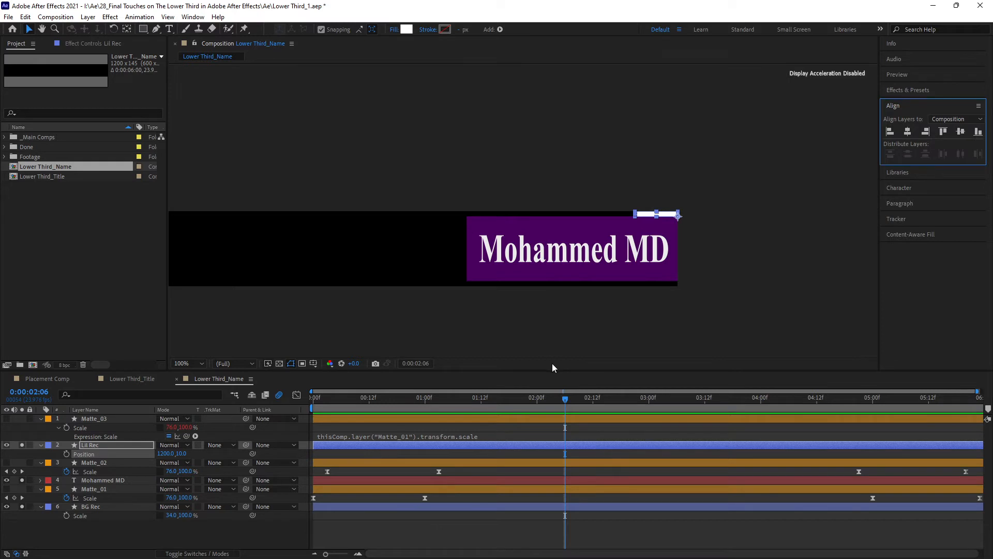
- Keyframe the Lil Rec position at 1200, 10 at 0:00:00:00 and at 1023, 10 at 0:00:05:23
left_click_drag(564, 399, 302, 434)
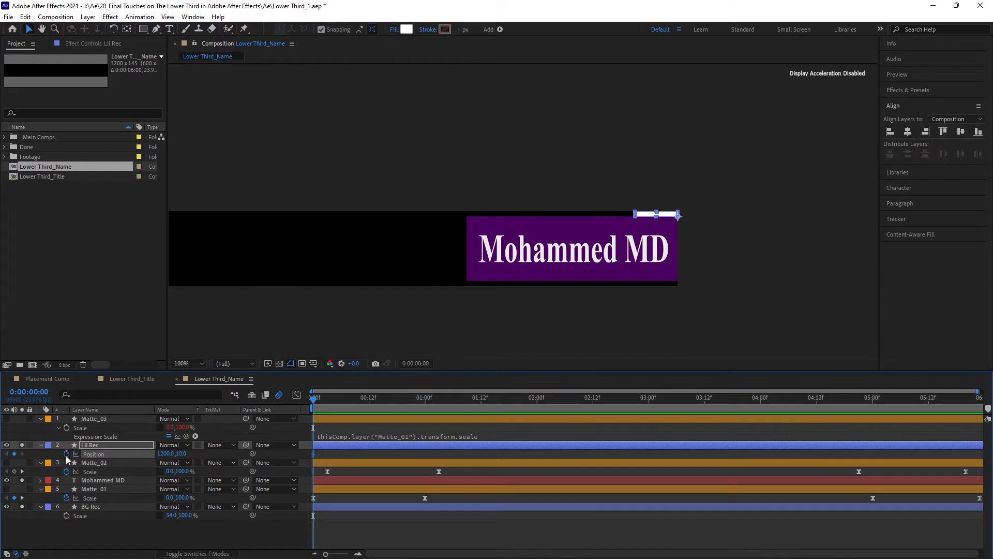
left_click_drag(313, 403, 975, 399)
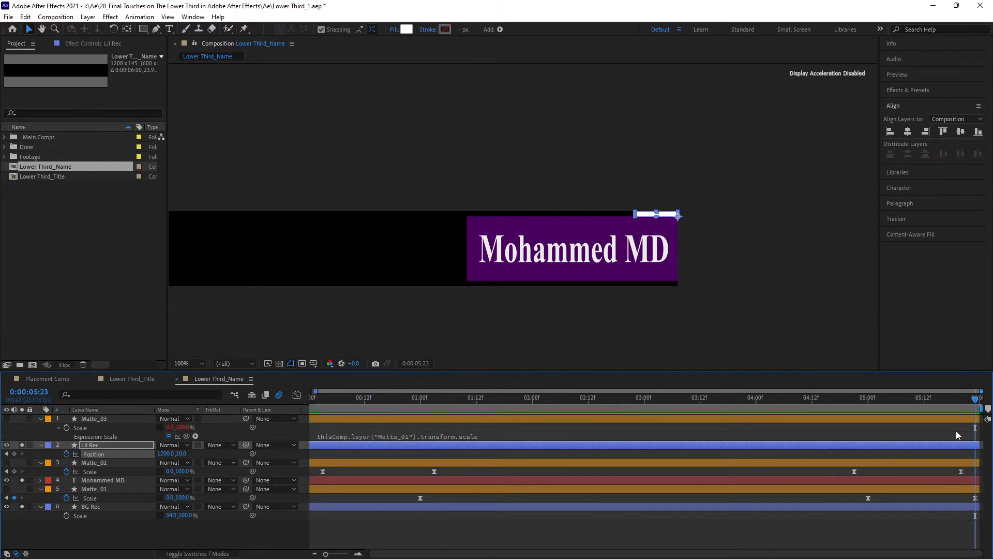
left_click_drag(635, 214, 552, 217)
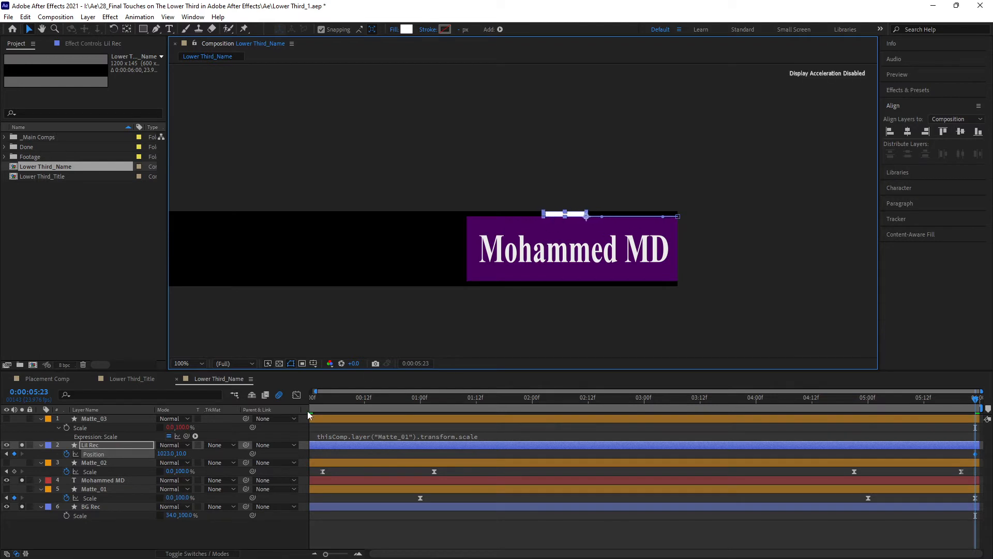
- Change the BG Rec fill color to a brighter, fully saturated purple
left_click(86, 506)
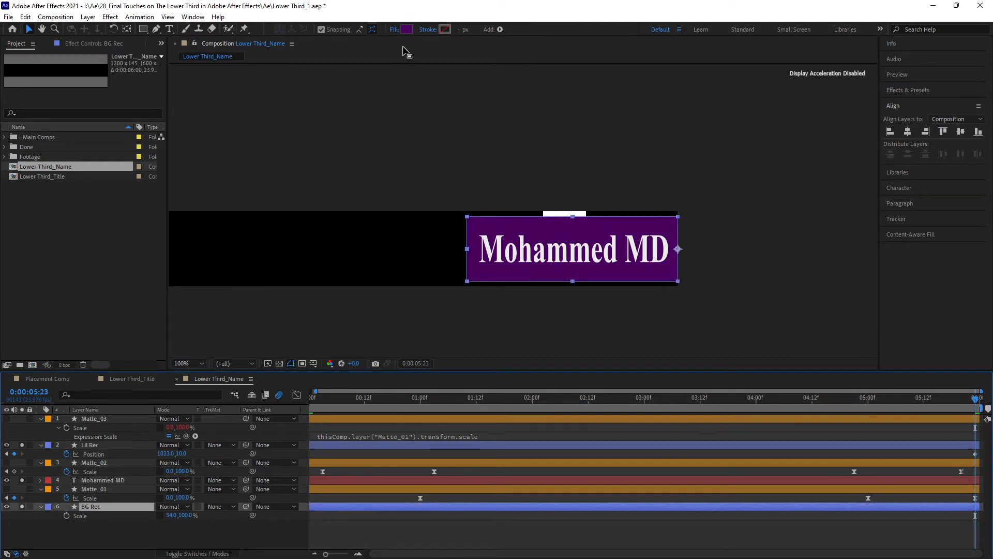
left_click(407, 29)
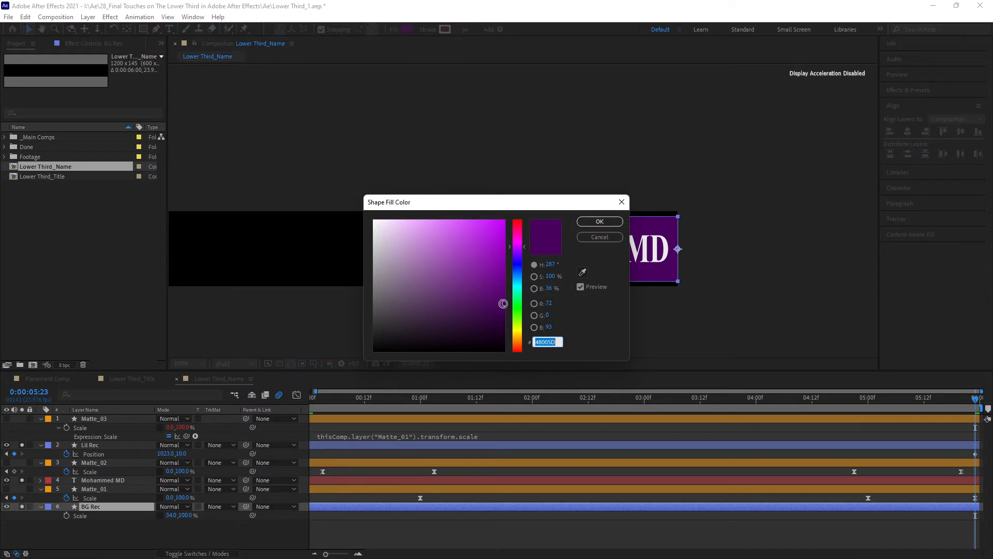
left_click_drag(502, 304, 504, 278)
left_click(600, 221)
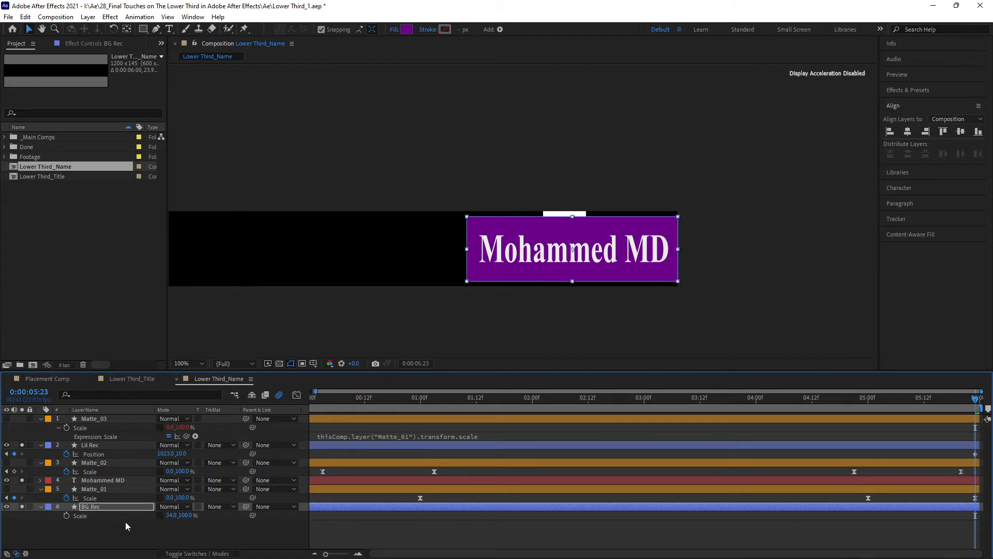
- Delete the Matte_02 and Matte_03 layers
left_click(314, 553)
left_click(106, 462)
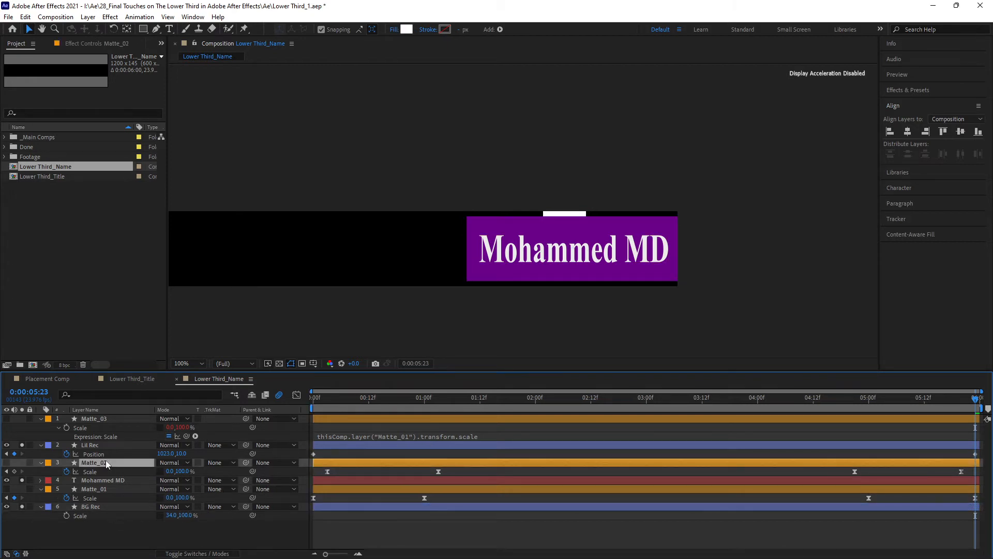
left_click(95, 418, "ctrl")
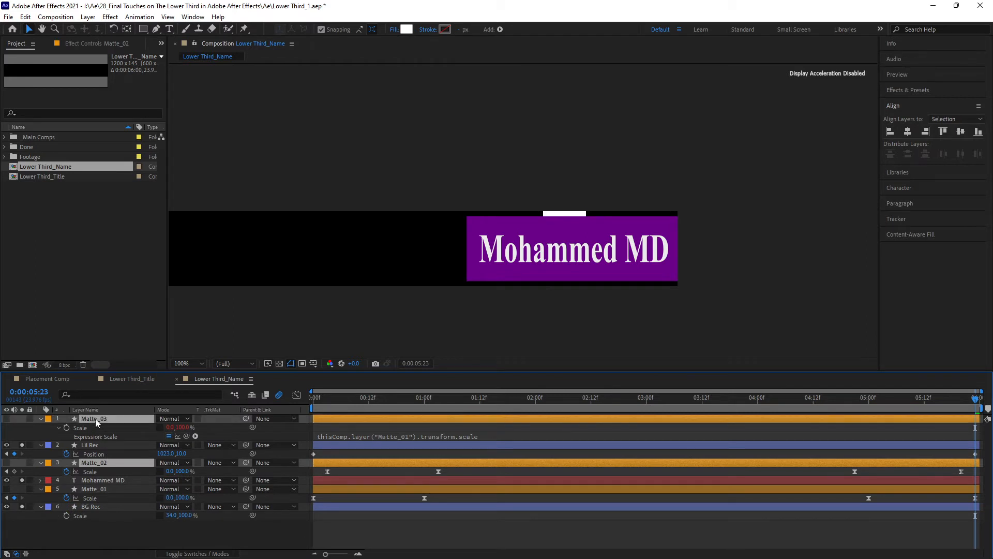
key("Delete")
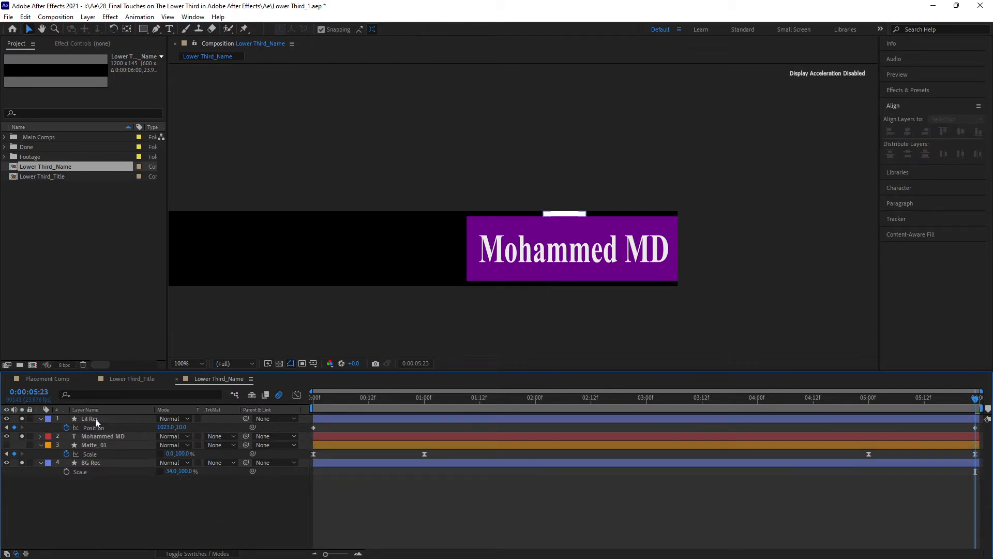
- Solo only the Matte_01 layer and go to its scale keyframe at 0:00:01:00
left_click_drag(975, 407, 306, 440)
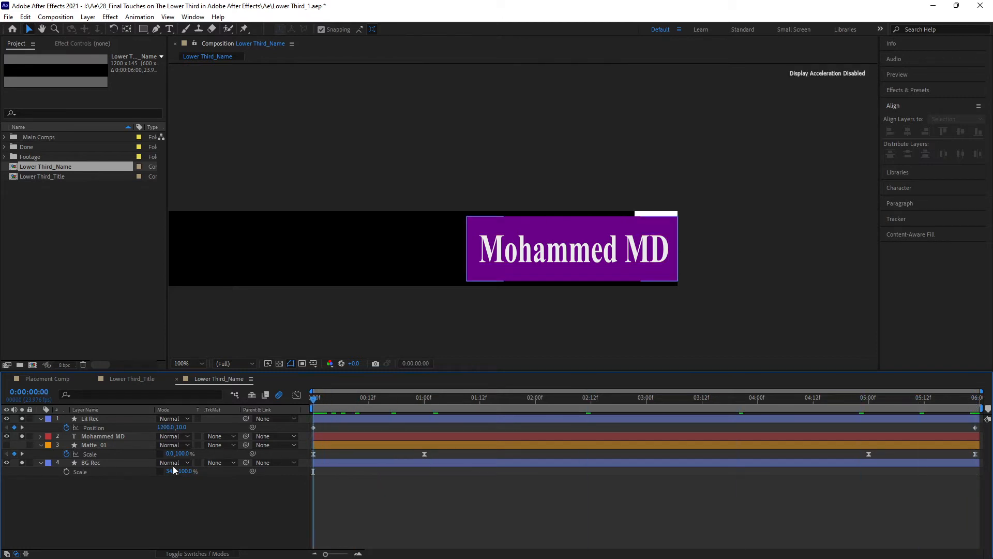
left_click(100, 446)
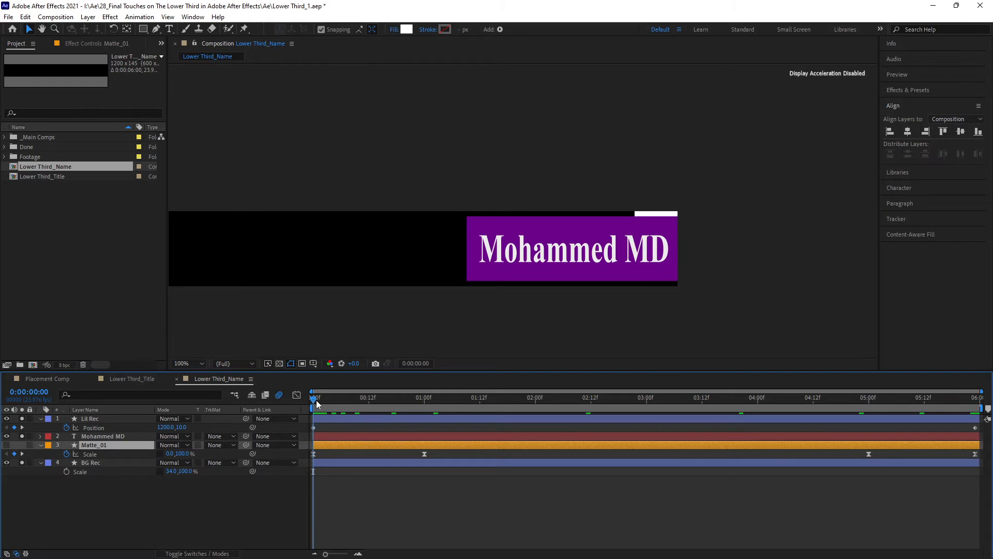
left_click_drag(312, 399, 260, 422)
left_click_drag(17, 465, 22, 421)
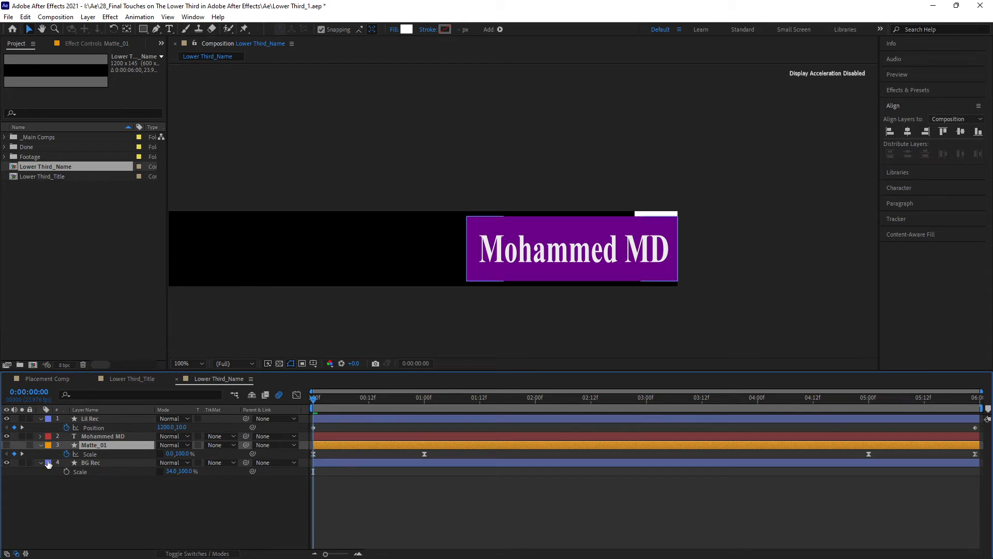
left_click(21, 446)
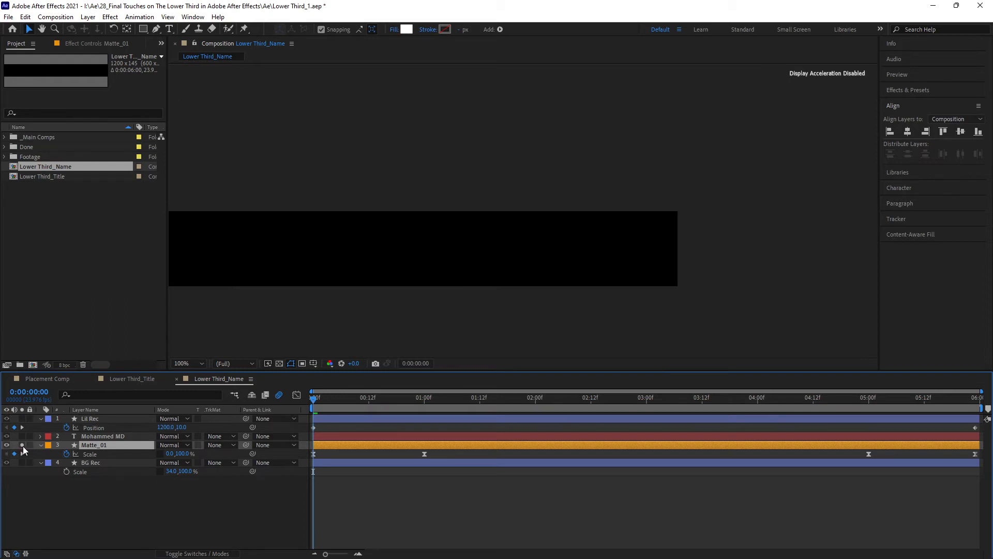
left_click_drag(313, 398, 425, 414)
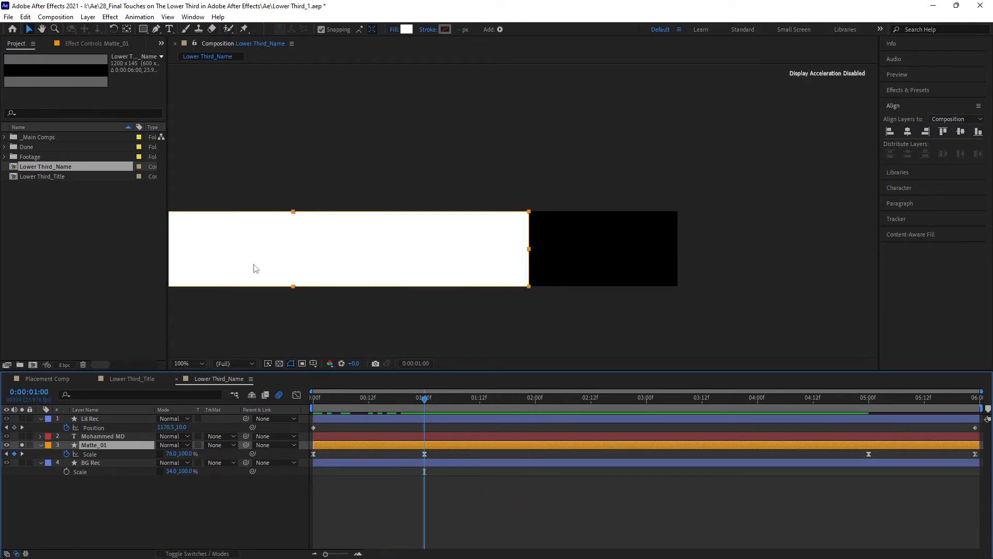
- Shift the Matte_01 rectangle inward and rotate it half a turn so it extends leftward from its anchor point
left_click_drag(233, 262, 358, 265)
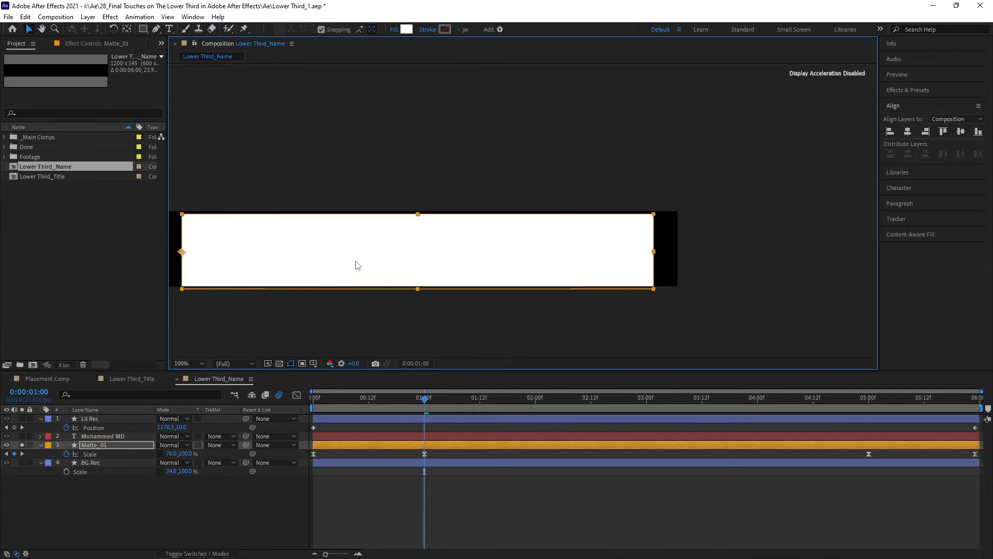
key("w")
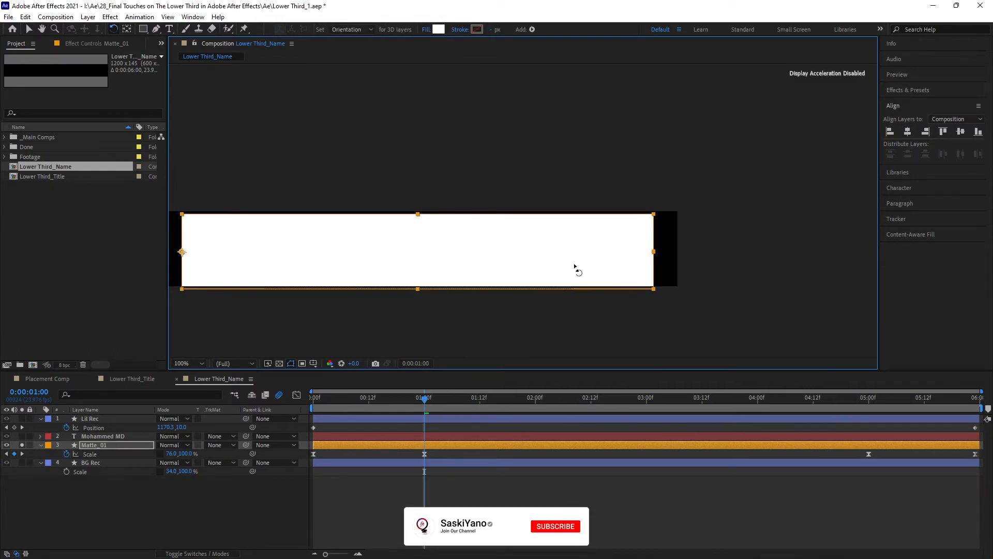
left_click_drag(580, 268, 132, 245)
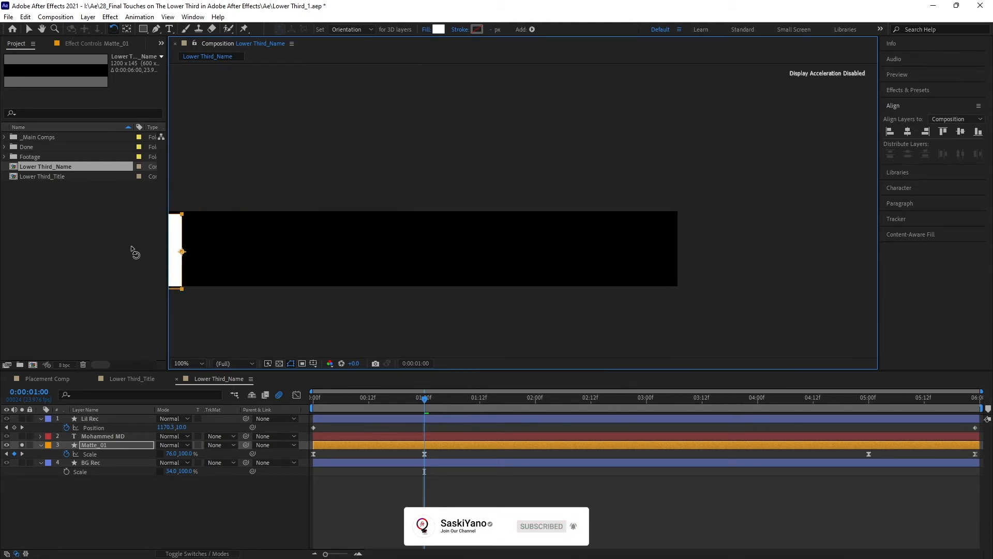
key("comma")
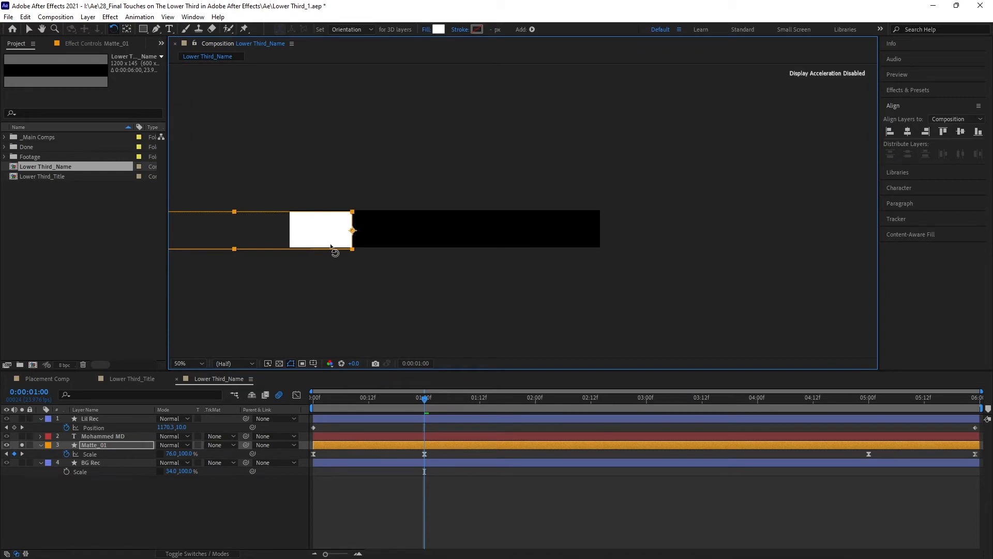
- Move the Matte_01 rectangle to the right end of the composition and align it flush with the right edge
key("v")
left_click_drag(331, 233, 565, 234)
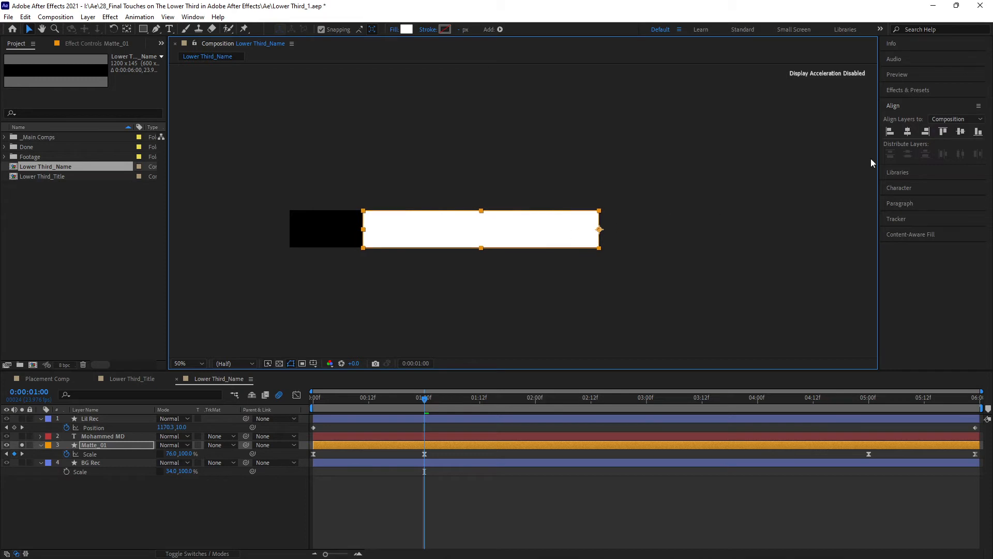
left_click(926, 134)
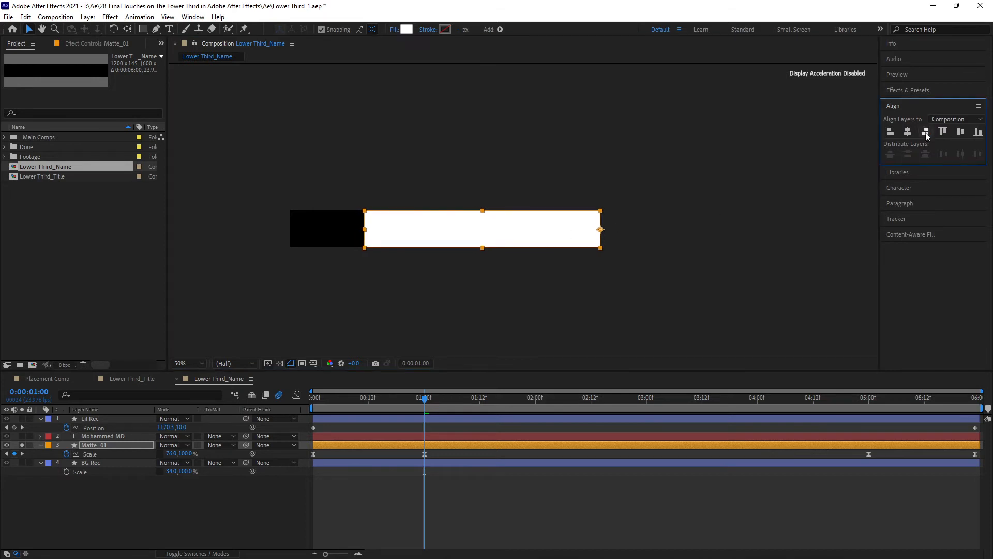
key("period")
key("period")
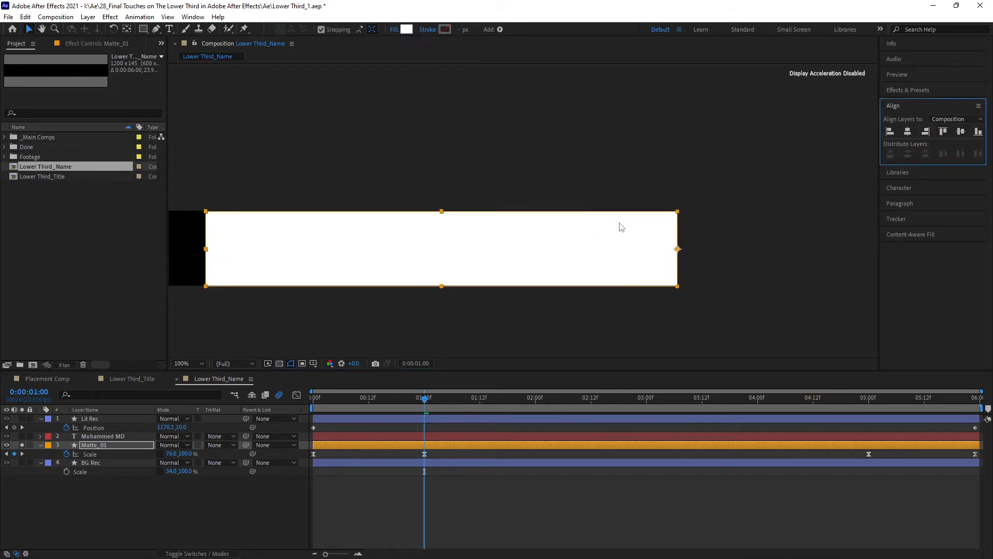
- Center the Matte_01 rectangle vertically in the composition and check its scale animation around 0:00:01:00
key("comma")
left_click(961, 133)
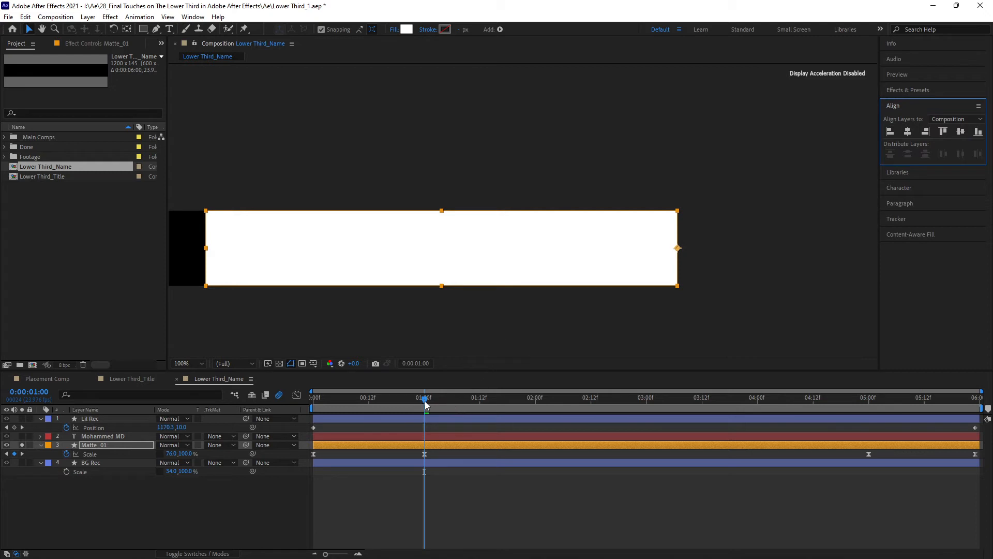
left_click_drag(420, 399, 421, 432)
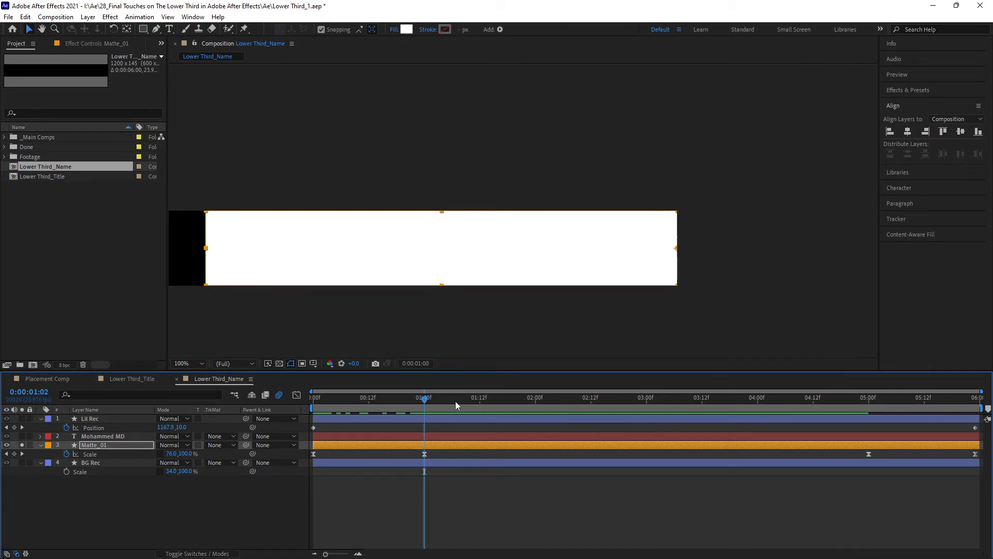
left_click_drag(456, 401, 424, 467)
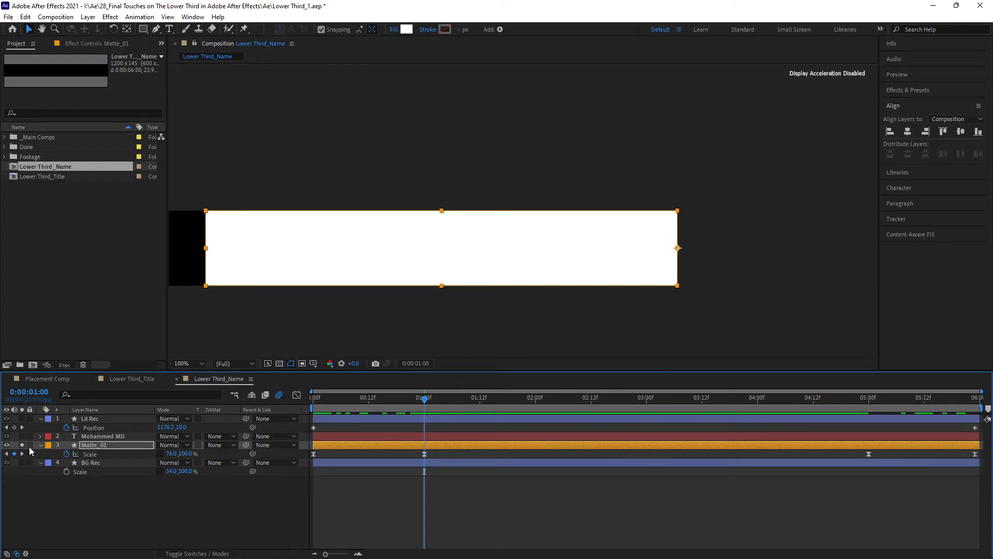
left_click(227, 463)
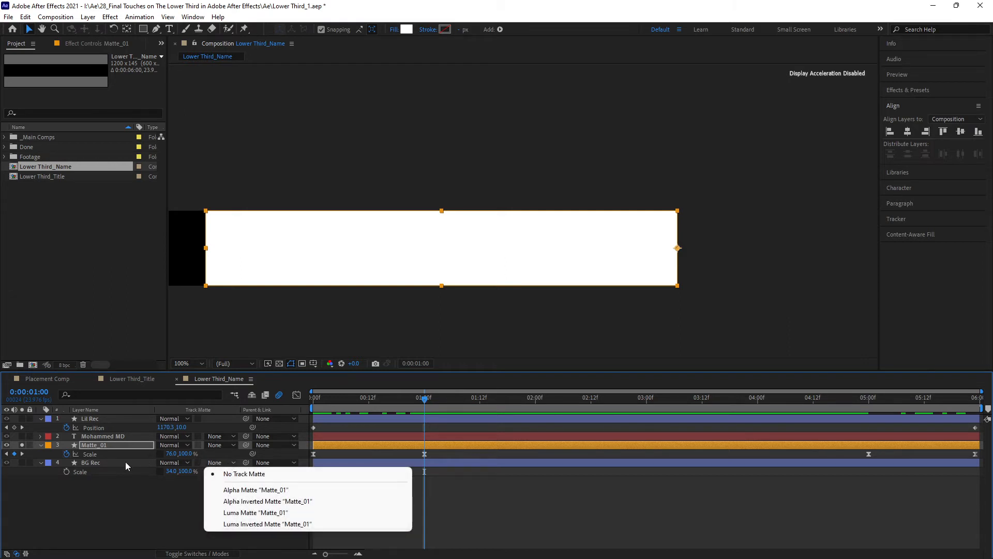
left_click(141, 488)
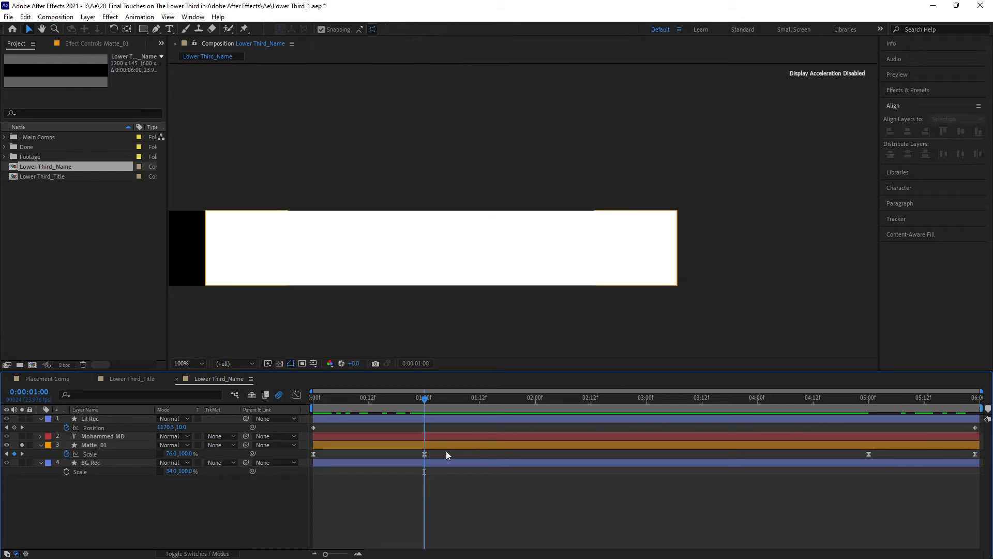
left_click_drag(415, 454, 886, 458)
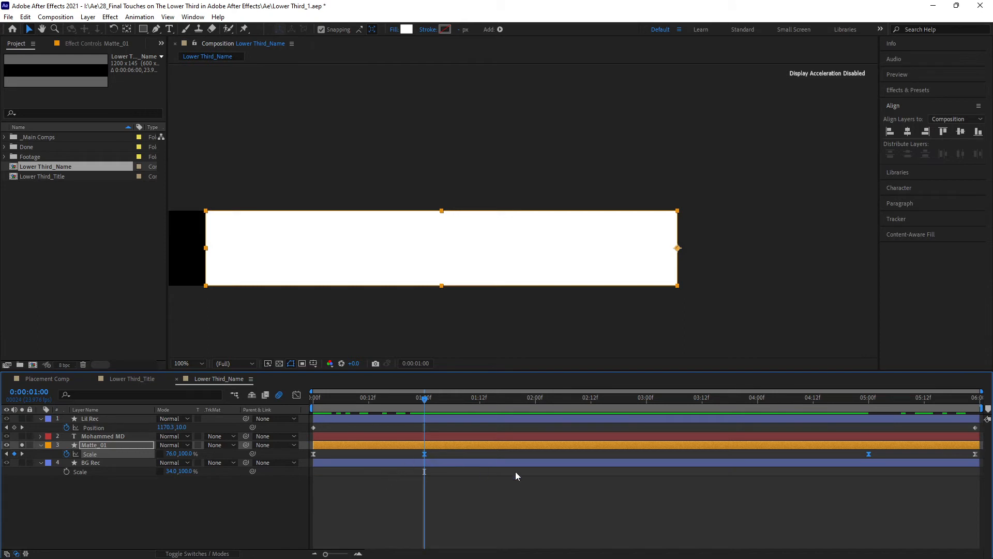
left_click(212, 510)
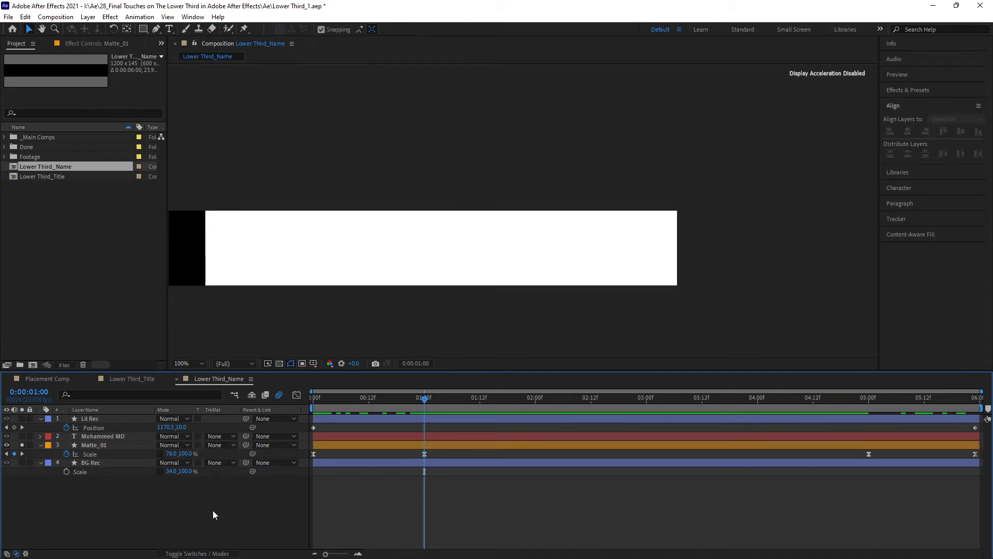
- Set the horizontal scale of Matte_01 to 34.2% at both middle keyframes so it just covers the purple background
left_click(119, 446)
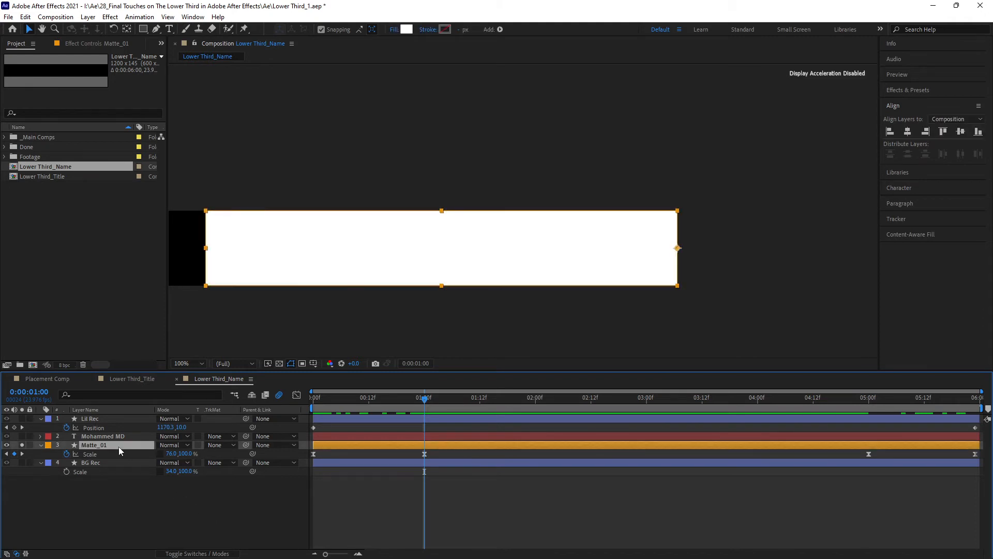
left_click_drag(415, 452, 882, 463)
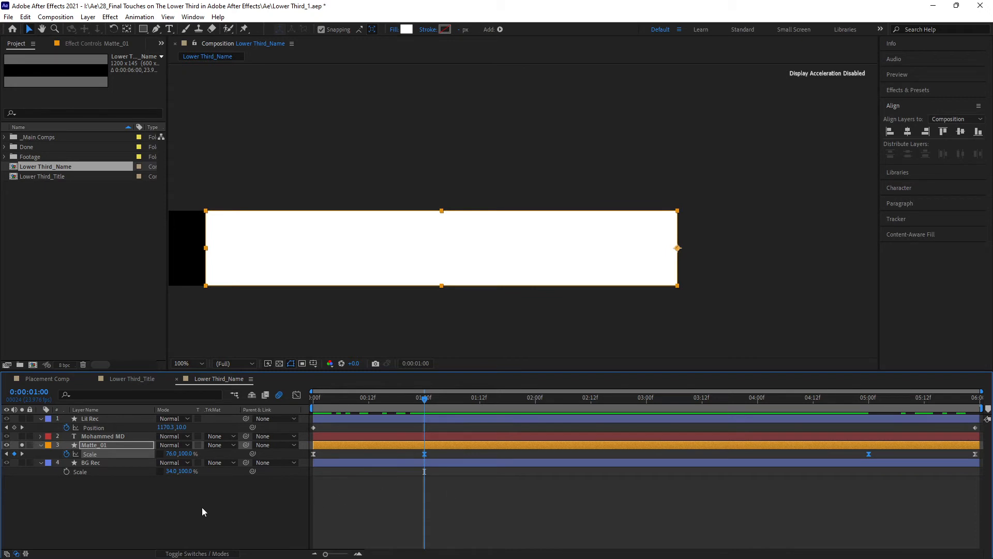
left_click_drag(172, 455, 41, 466)
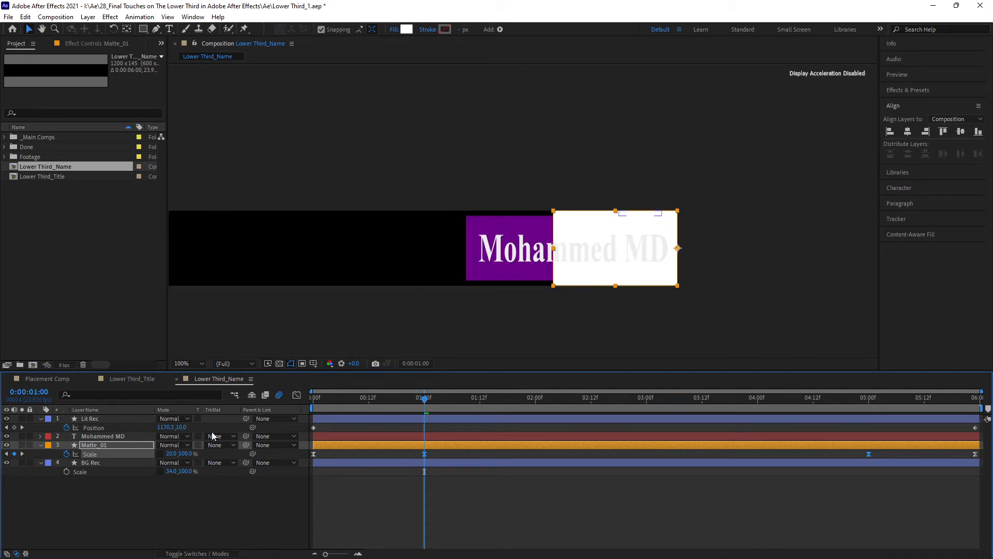
left_click_drag(168, 454, 171, 456)
key("period")
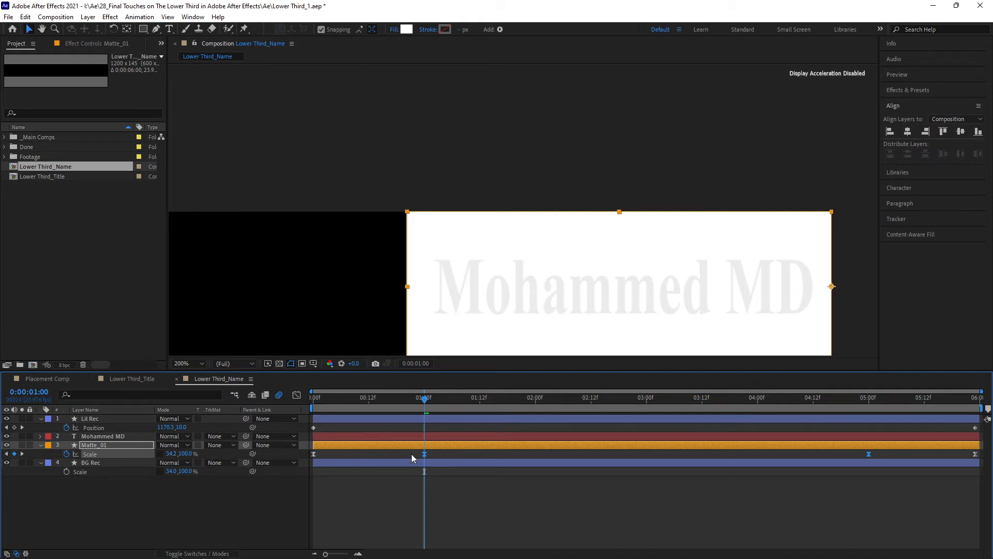
- Apply Matte_01 as an alpha matte to the BG Rec layer and check the background's reveal animation
left_click(221, 463)
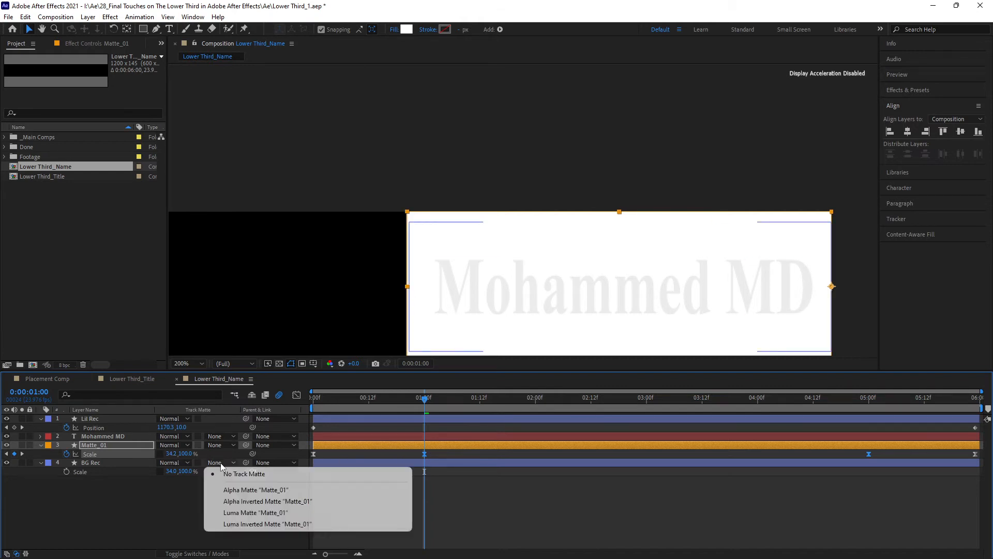
left_click(235, 490)
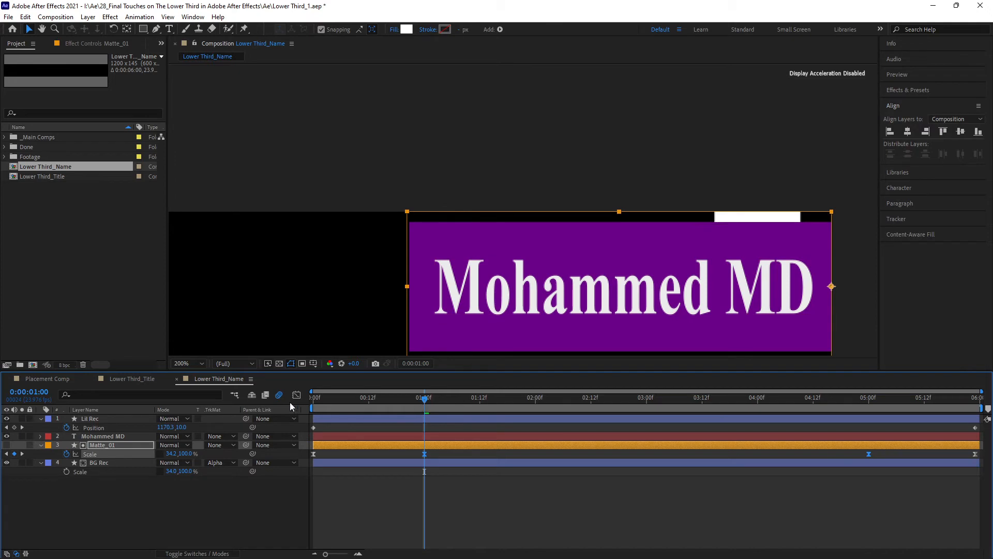
left_click(181, 363)
left_click(202, 387)
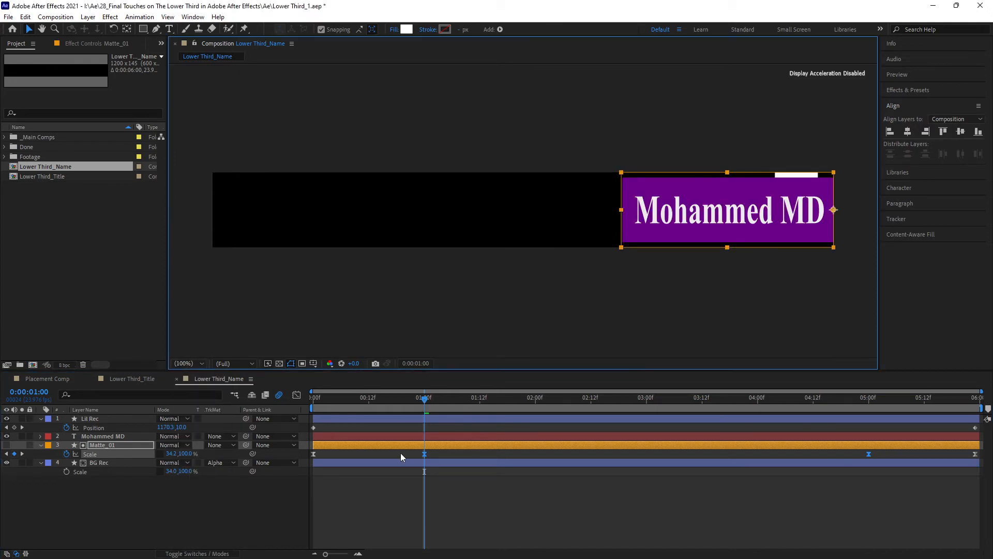
left_click_drag(430, 405, 424, 445)
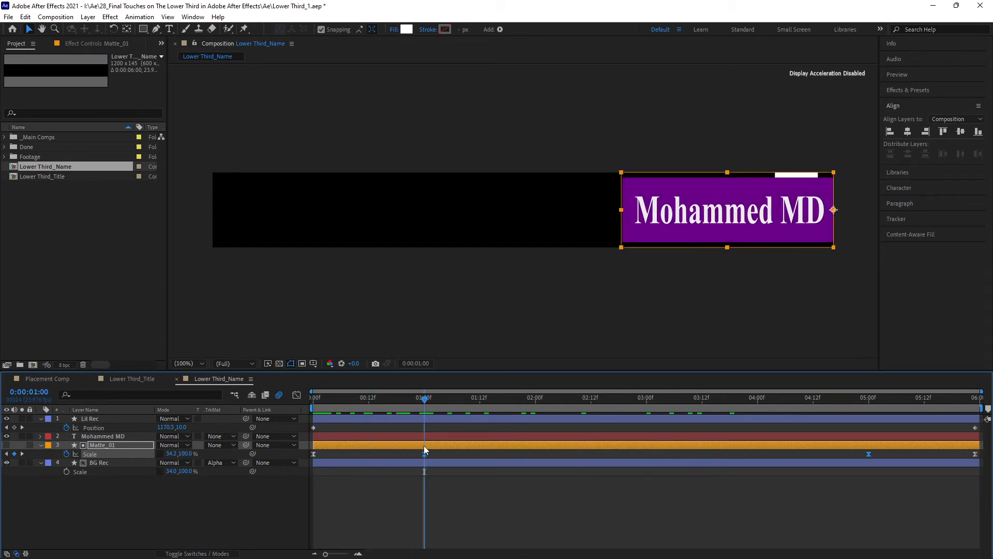
- Duplicate the Matte_01 layer and reveal the copy's scale keyframes
left_click(103, 444)
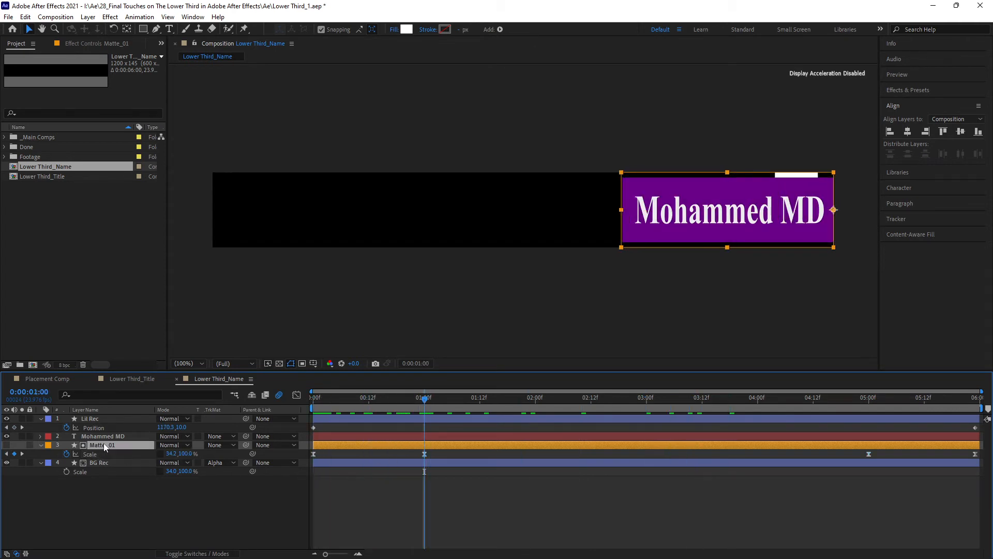
key("ctrl+d")
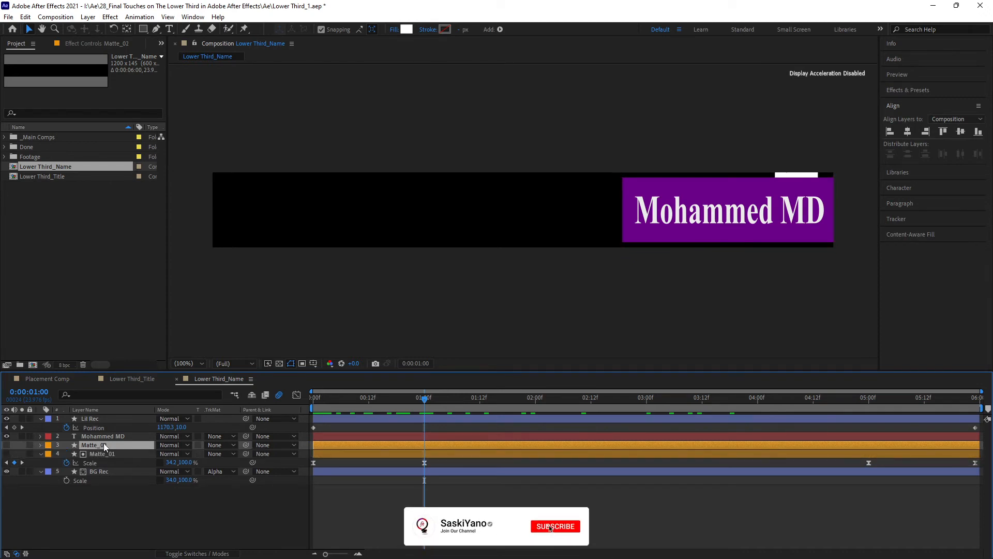
key("u")
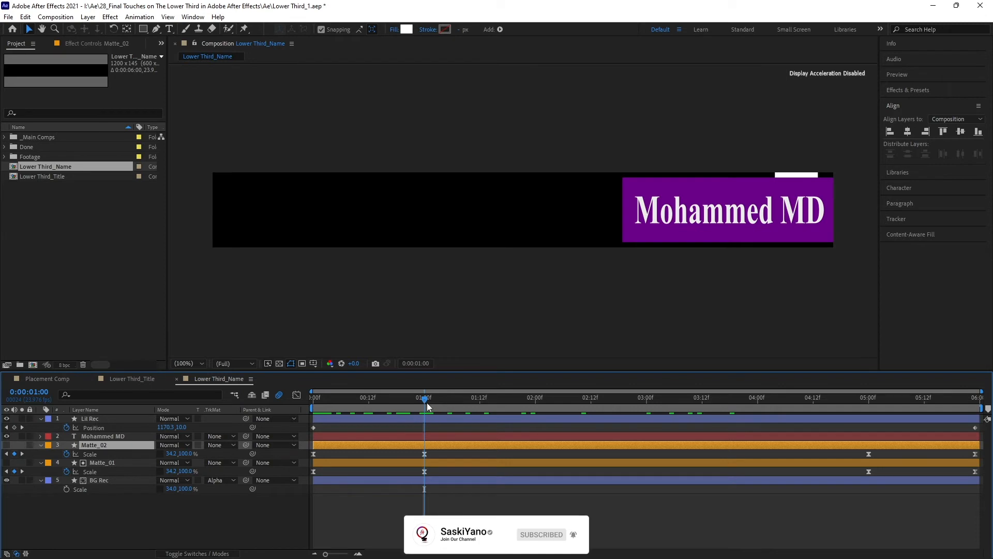
left_click_drag(425, 399, 424, 426)
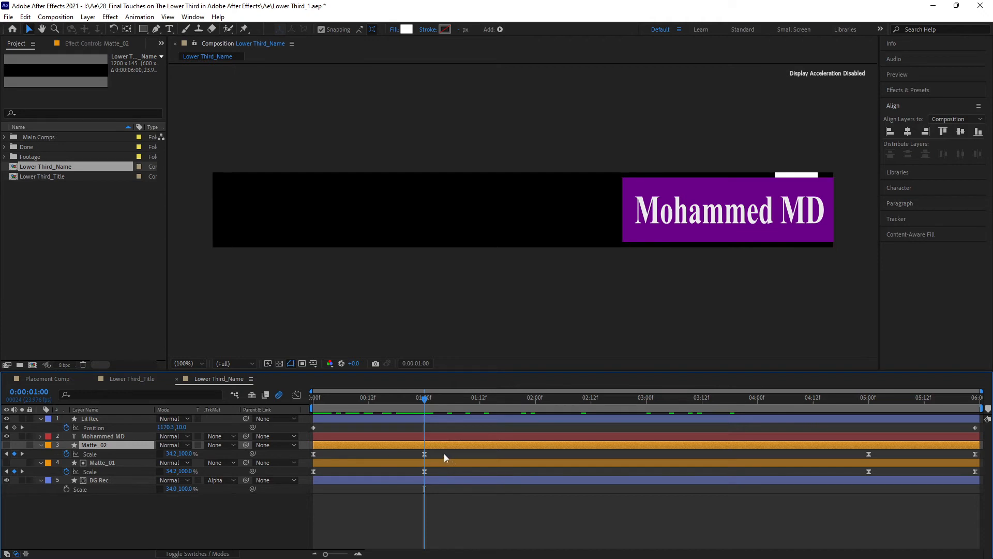
- Shift the first two scale keyframes of Matte_02 three frames later, so the first sits at 0:00:00:03
left_click_drag(424, 399, 299, 412)
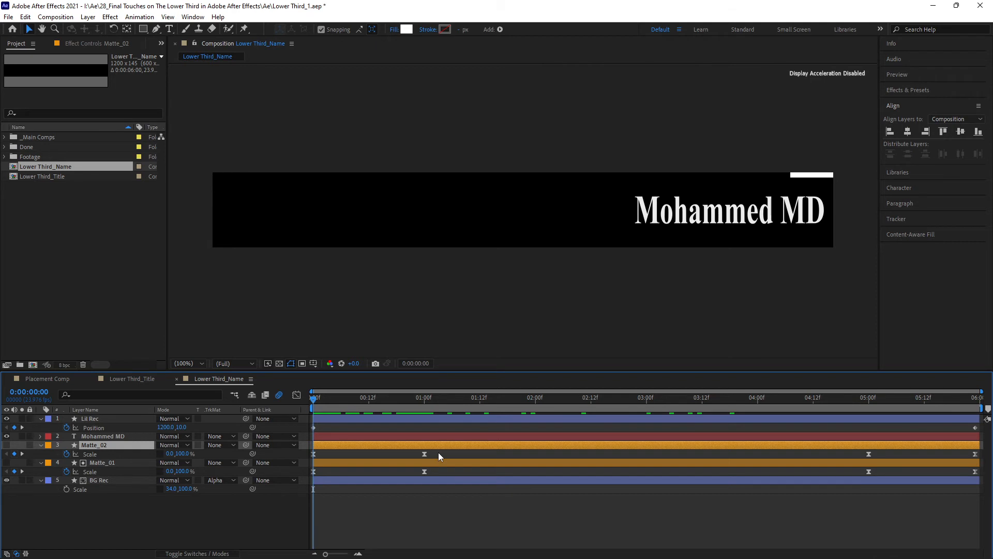
key("space")
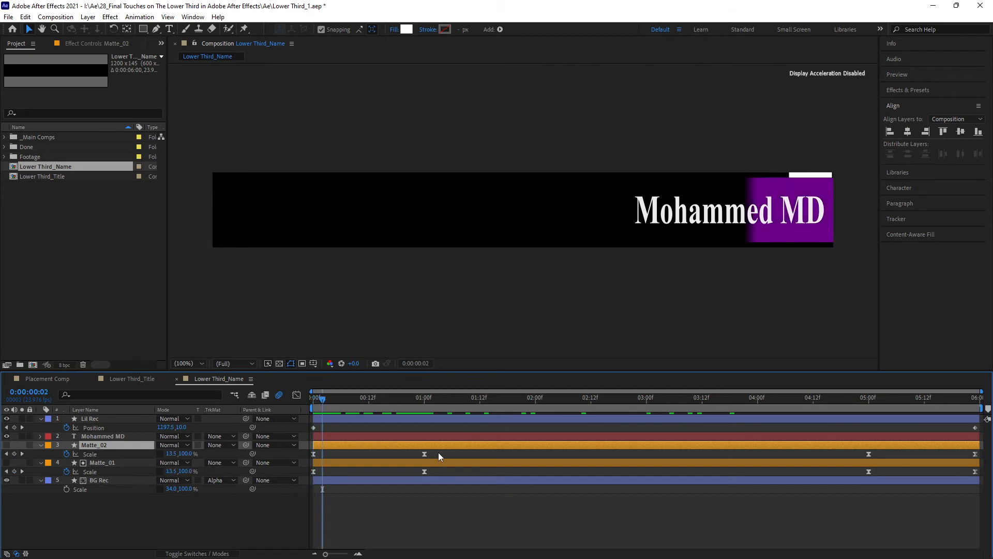
left_click_drag(398, 453, 321, 454)
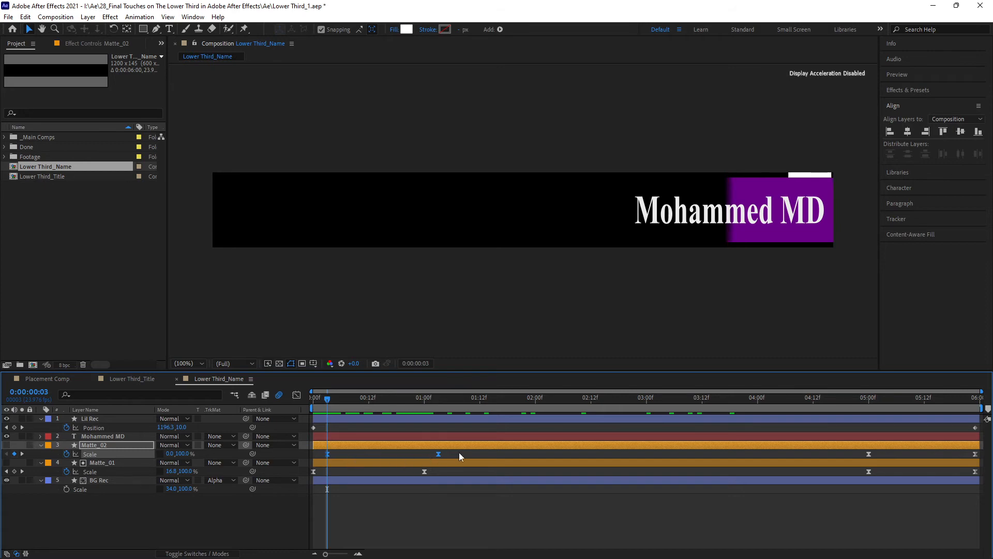
- Shift the last two scale keyframes of Matte_02 three frames earlier, so the closing animation starts at 0:00:04:21
left_click(869, 402)
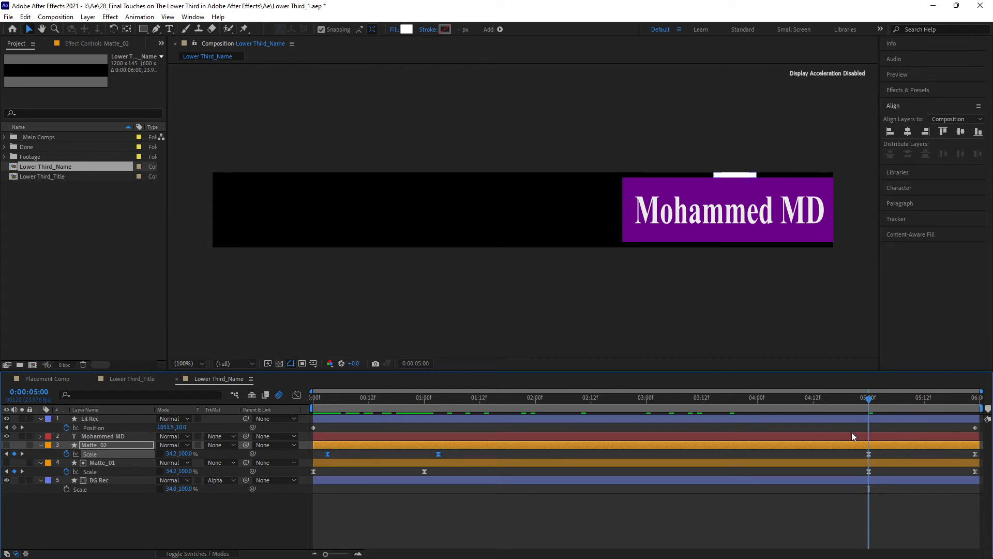
key("Page_Up")
key("Page_Up")
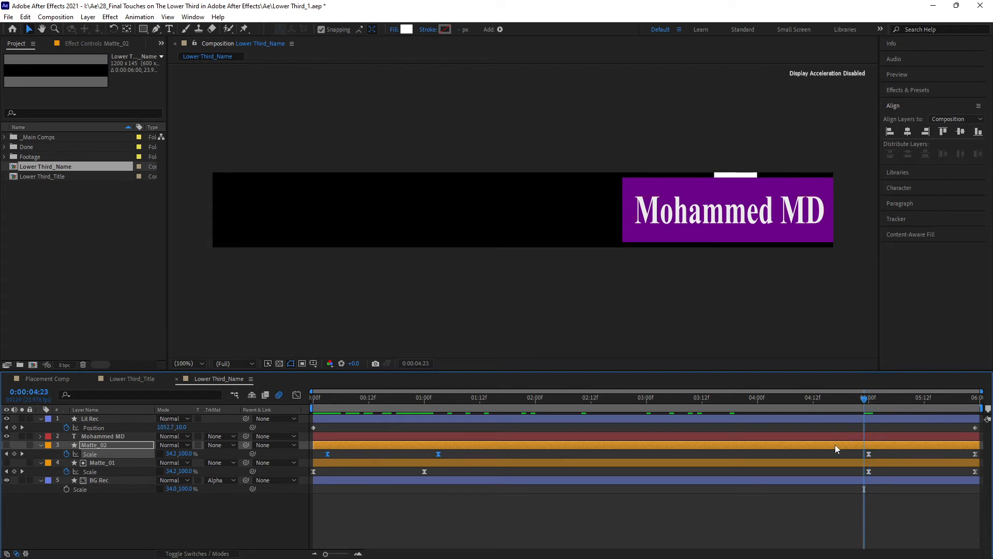
key("Page_Up")
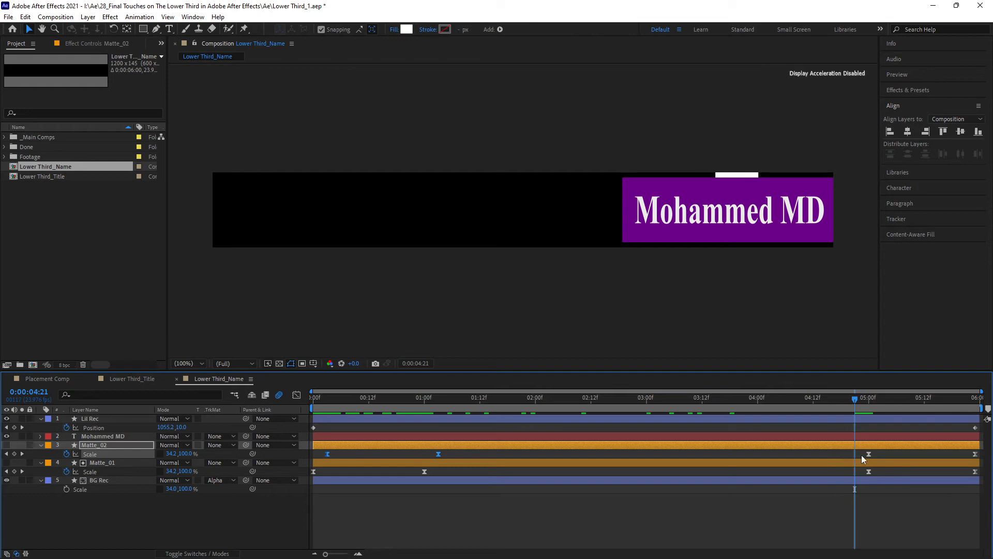
left_click_drag(860, 452, 981, 461)
left_click_drag(870, 454, 859, 457)
key("space")
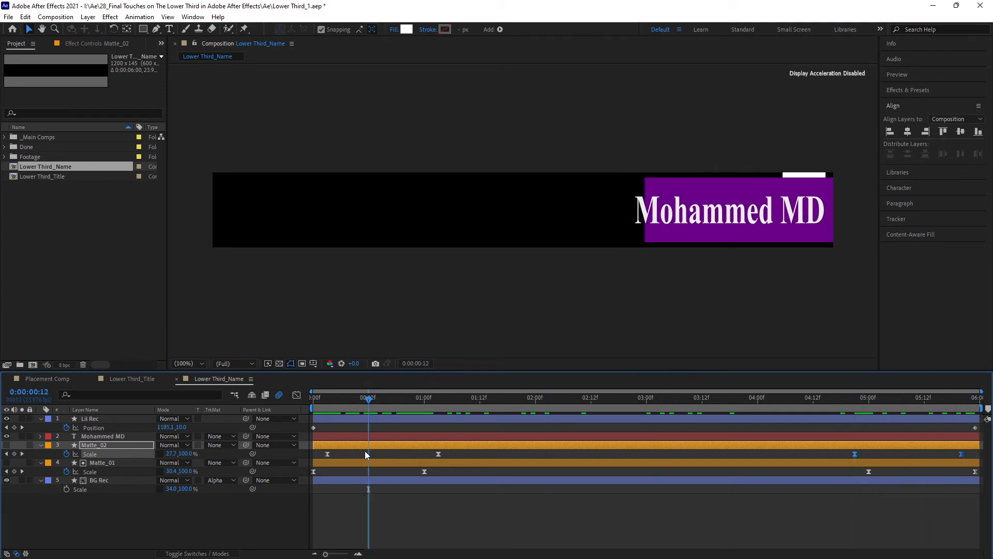
- Move Matte_02 directly above the name text layer, apply it as the text's alpha matte, and preview the animation
left_click_drag(119, 446, 119, 437)
left_click(228, 454)
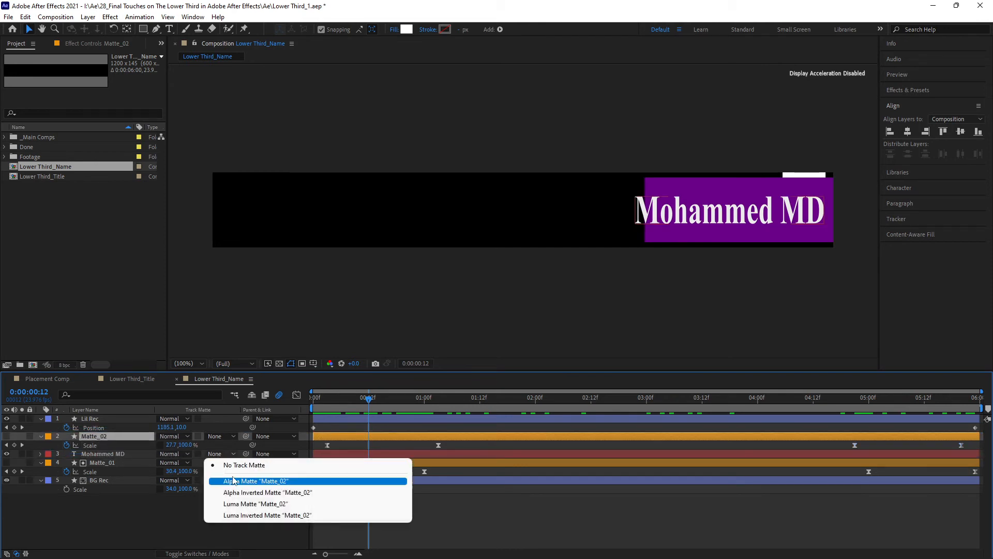
left_click(231, 480)
left_click_drag(369, 399, 309, 406)
key("space")
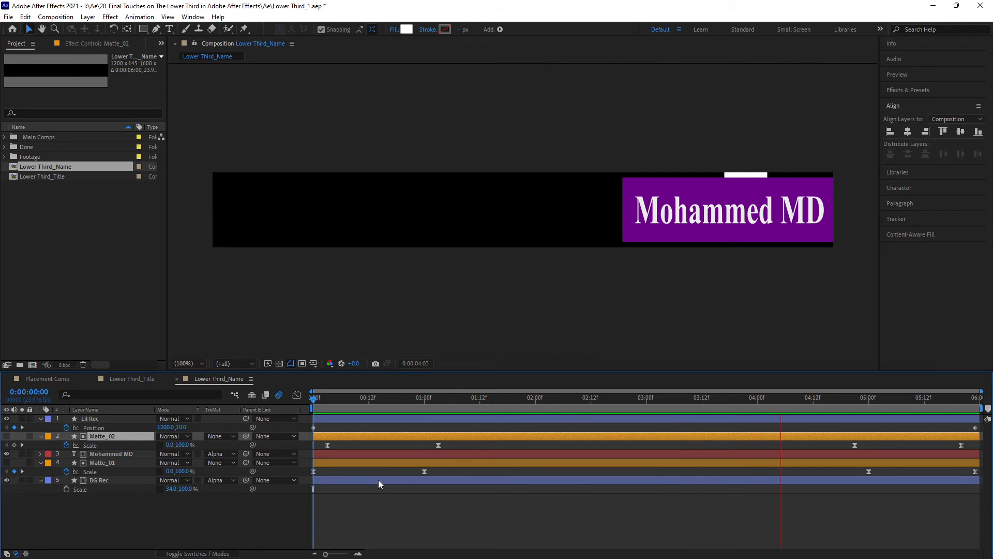
key("space")
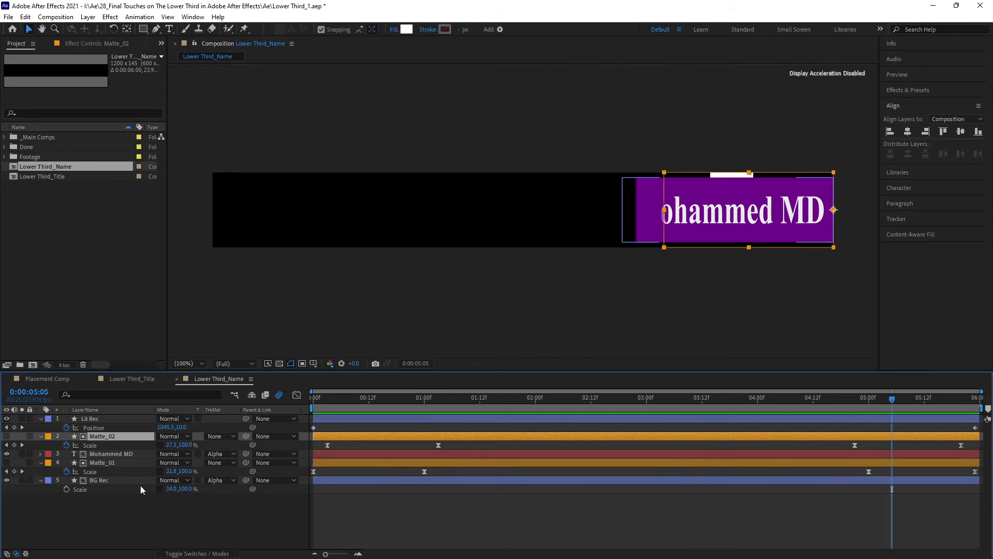
- Duplicate the Matte_01 layer again and remove all scale keyframes from the copy
left_click(102, 463)
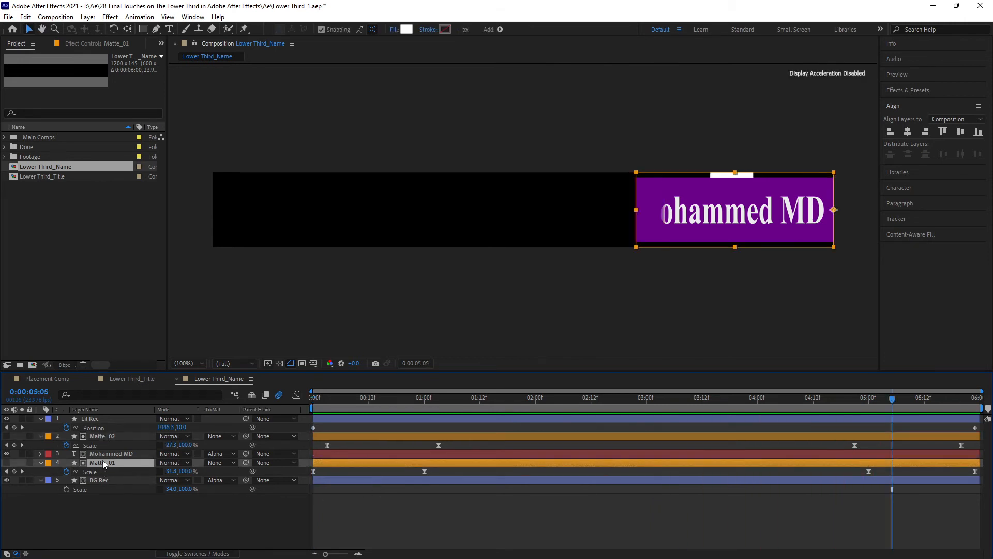
key("ctrl+d")
key("Return")
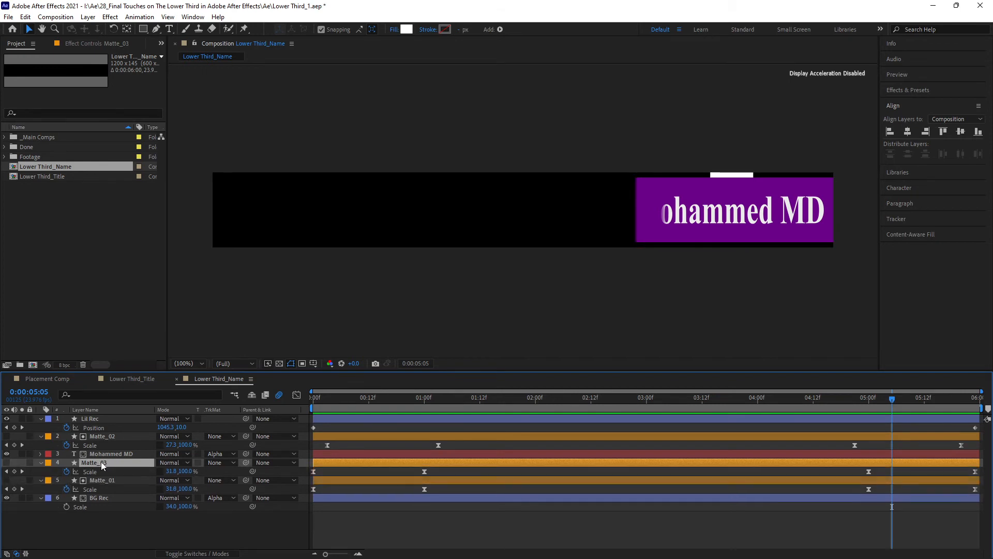
left_click(66, 471)
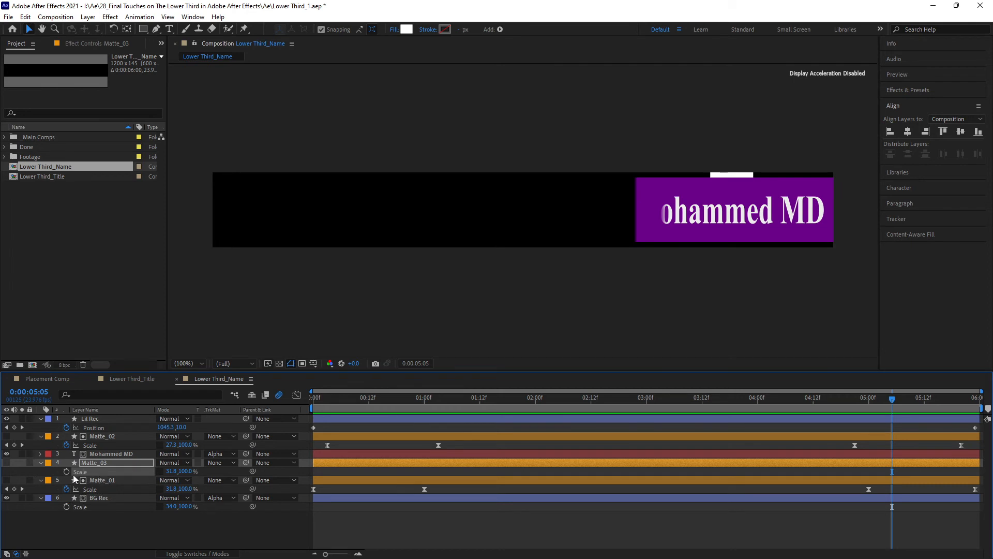
- Link the scale of Matte_03 to the scale of Matte_01 with an expression
left_click(67, 471, "alt")
left_click_drag(188, 480, 91, 508)
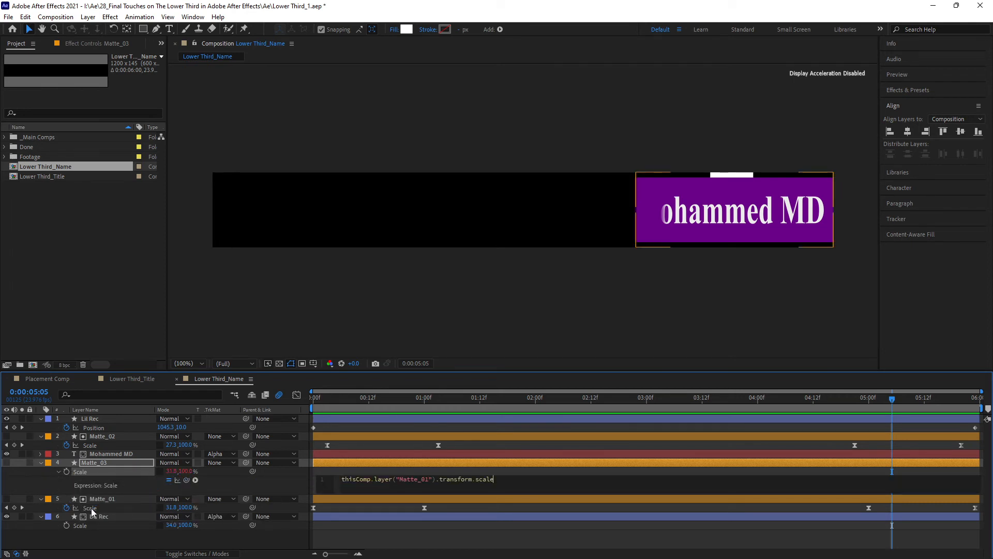
left_click(133, 536)
- Move Matte_03 directly above the Lil Rec layer, apply it as that layer's alpha matte, and preview the animation
left_click_drag(94, 463, 101, 417)
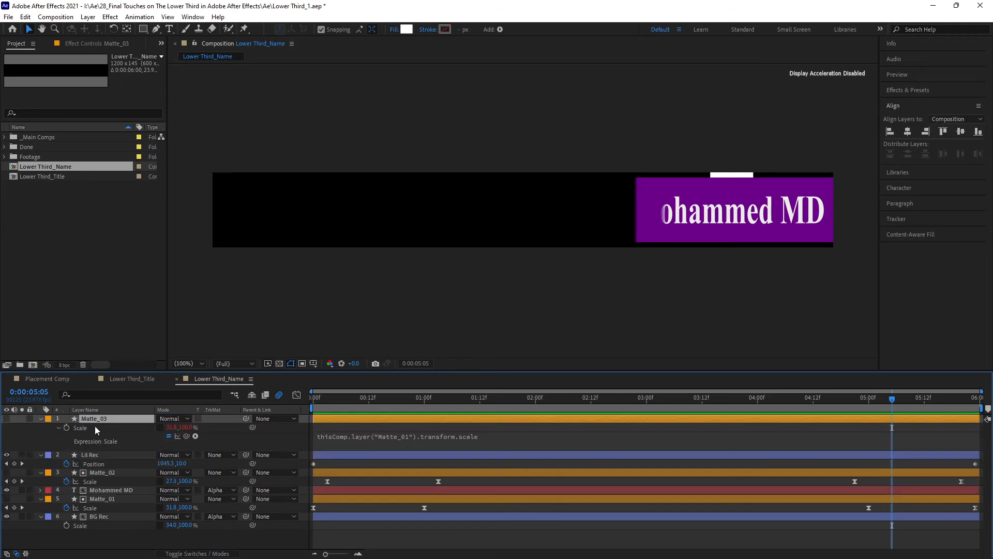
left_click(104, 454)
left_click(223, 454)
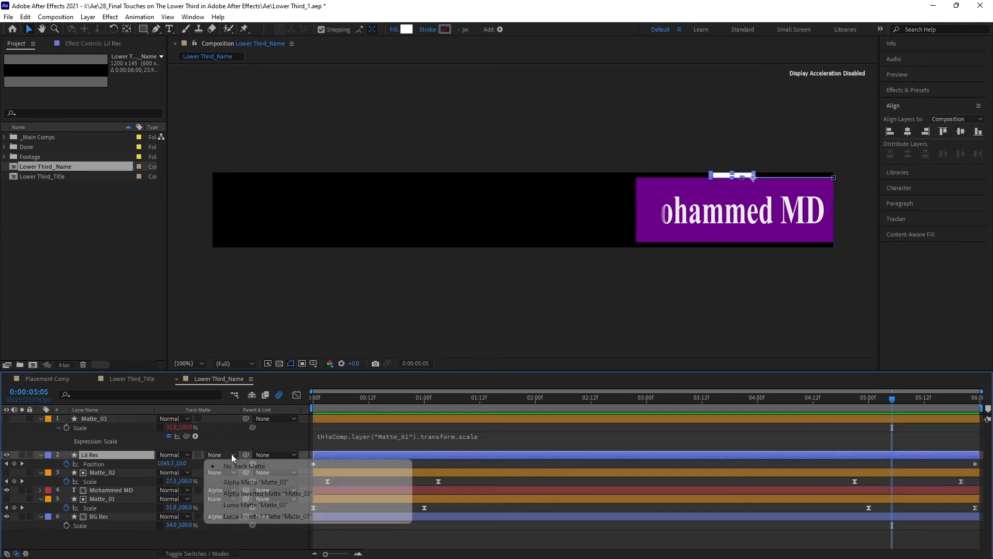
left_click(235, 481)
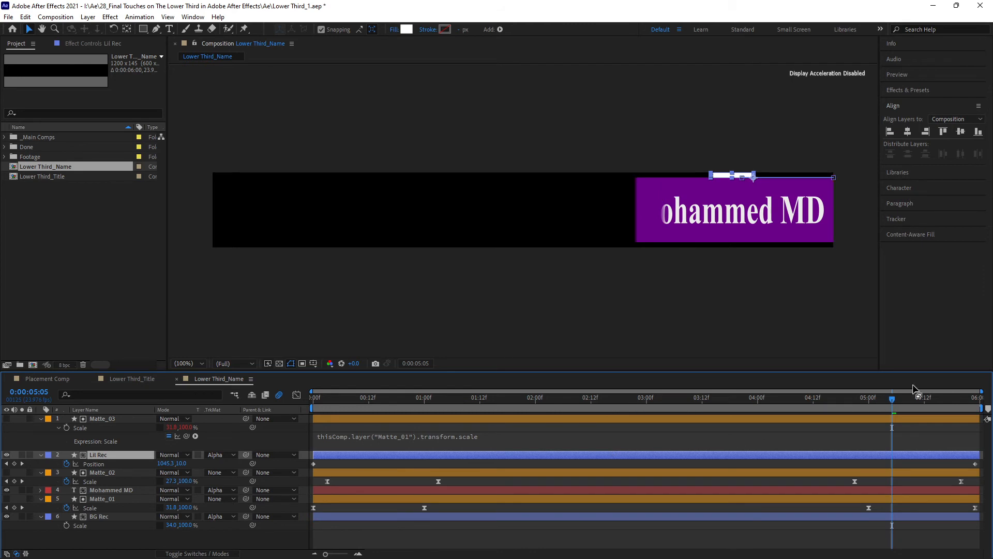
key("space")
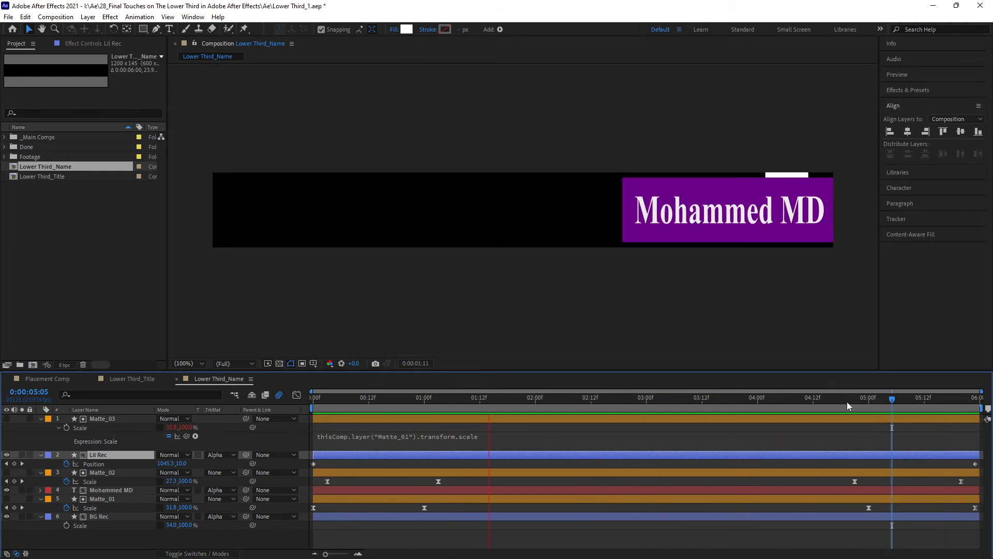
key("space")
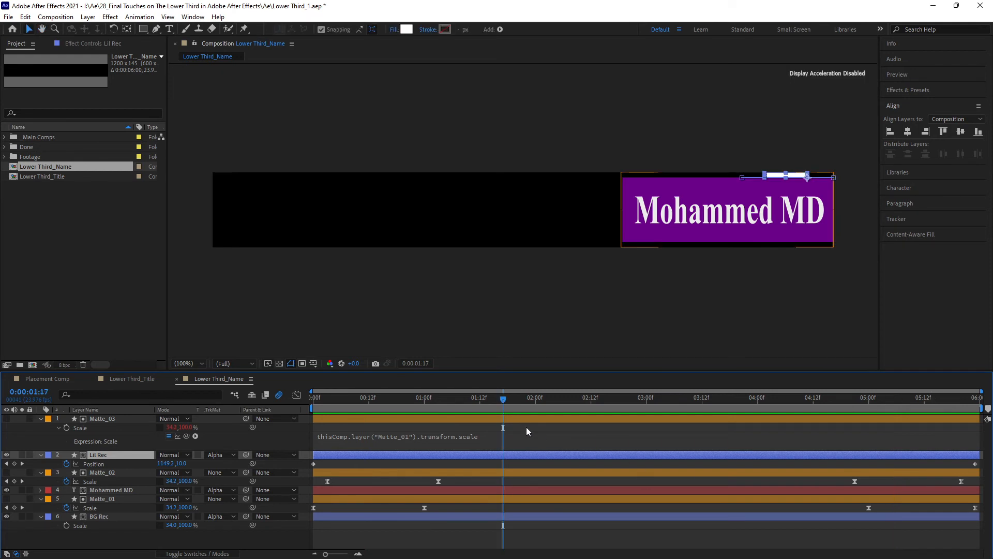
left_click_drag(505, 397, 303, 445)
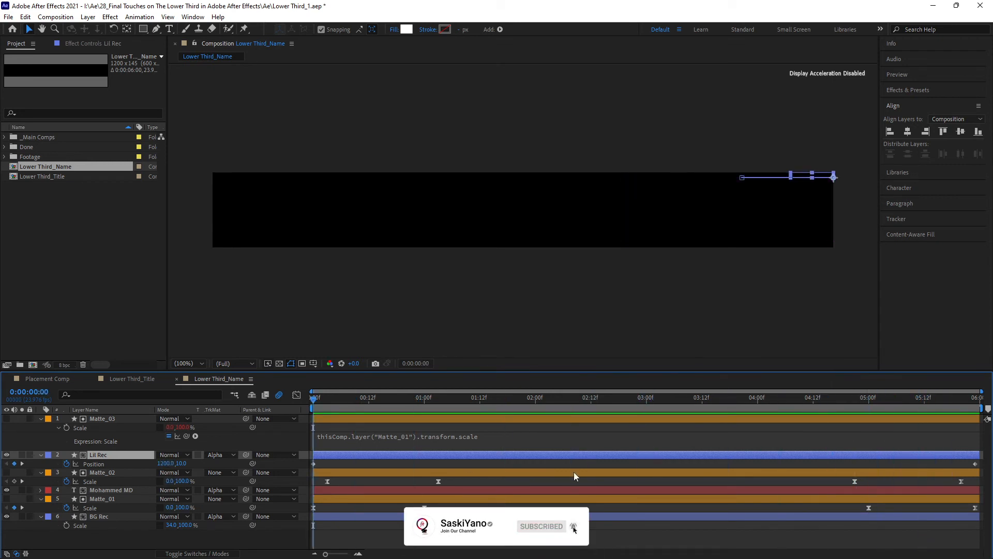
left_click(548, 402)
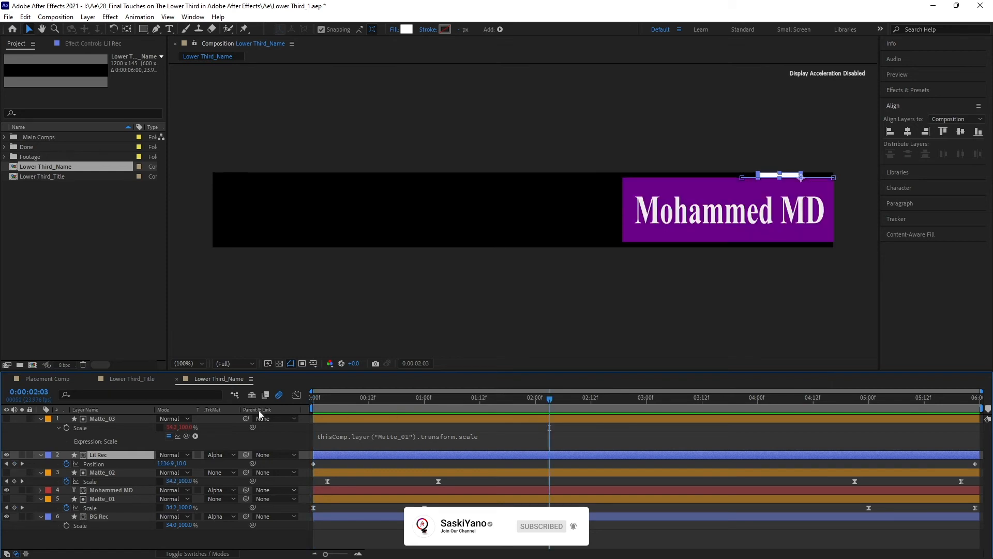
- Create a composition named Placement Comp from the HDTV 1080 29.97 preset with the frame rate changed to 23.976
left_click(33, 365)
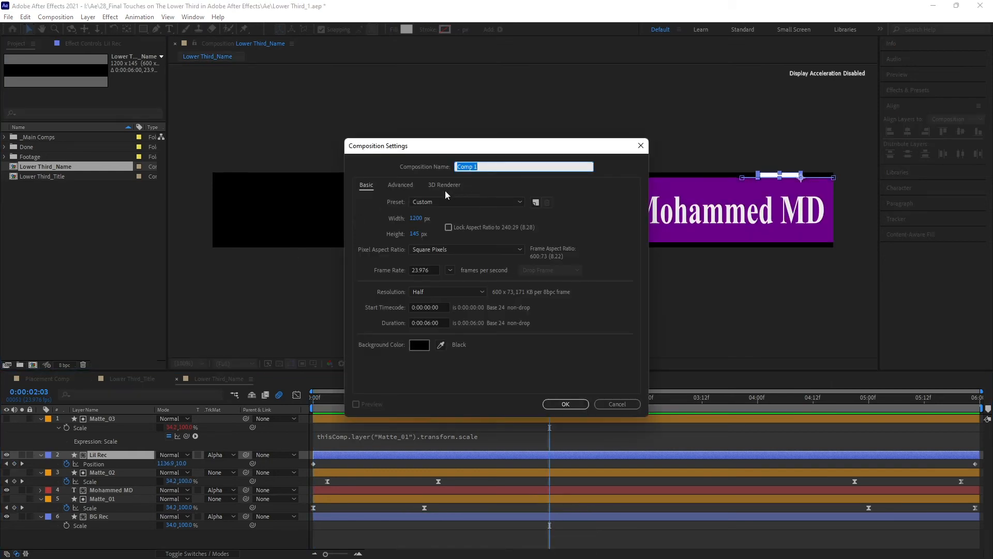
type("Placement Comp")
left_click(466, 201)
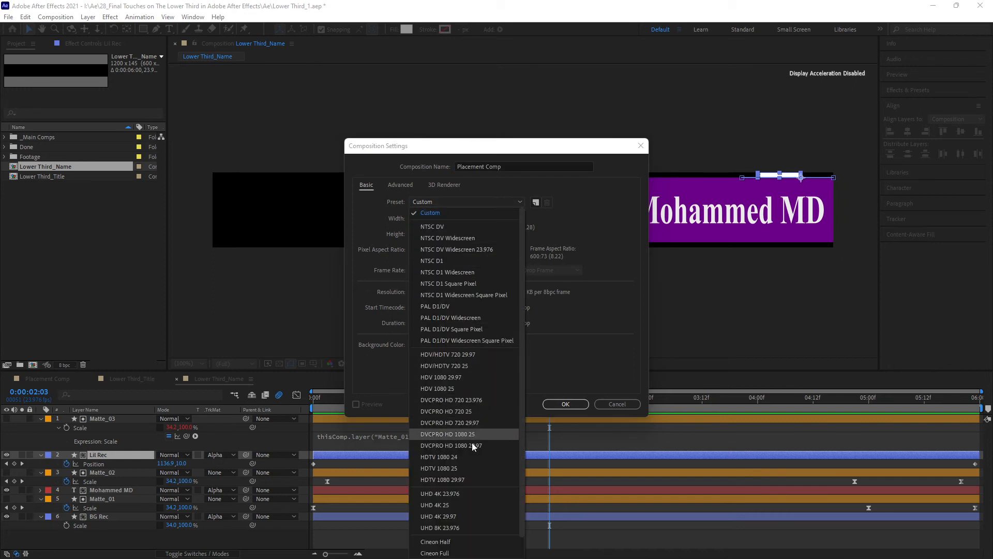
left_click(470, 480)
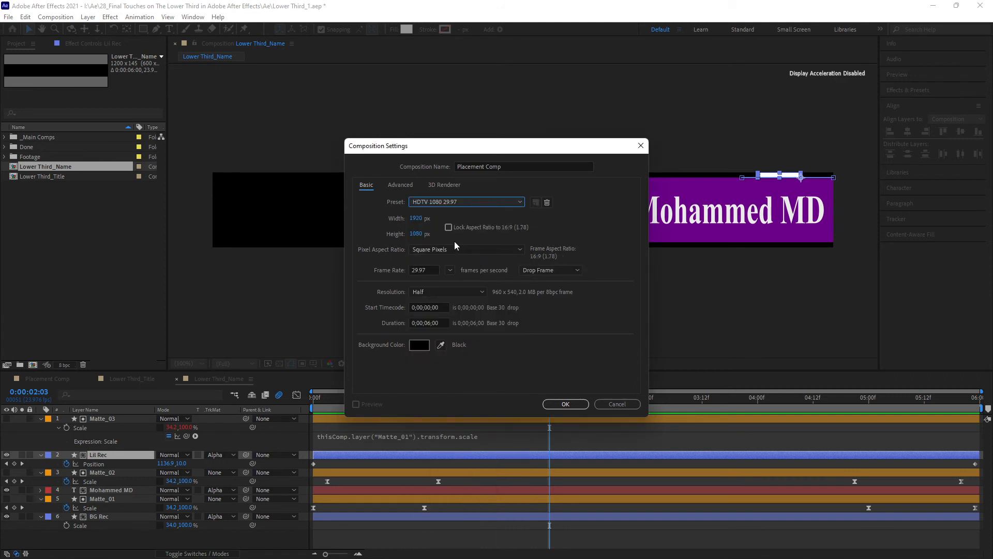
left_click(451, 270)
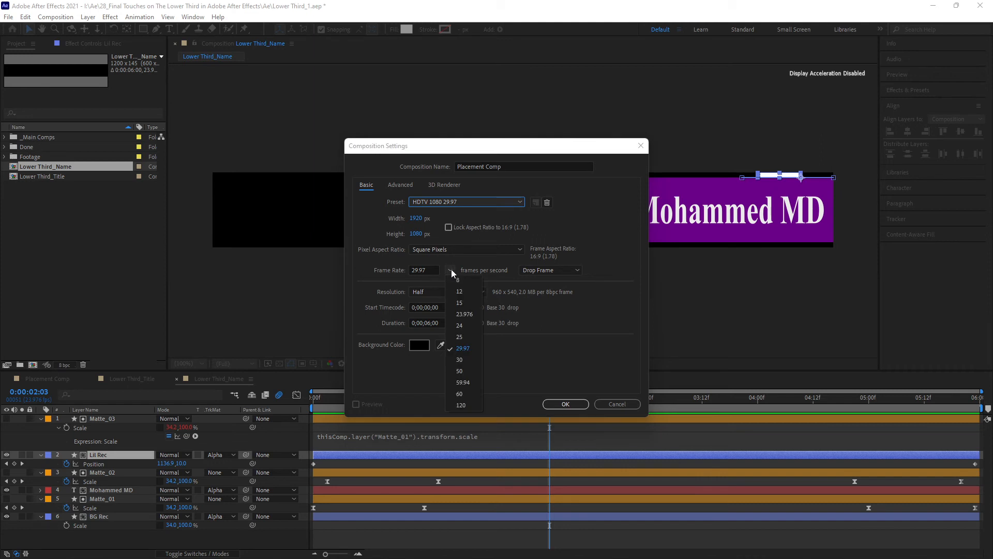
left_click(464, 314)
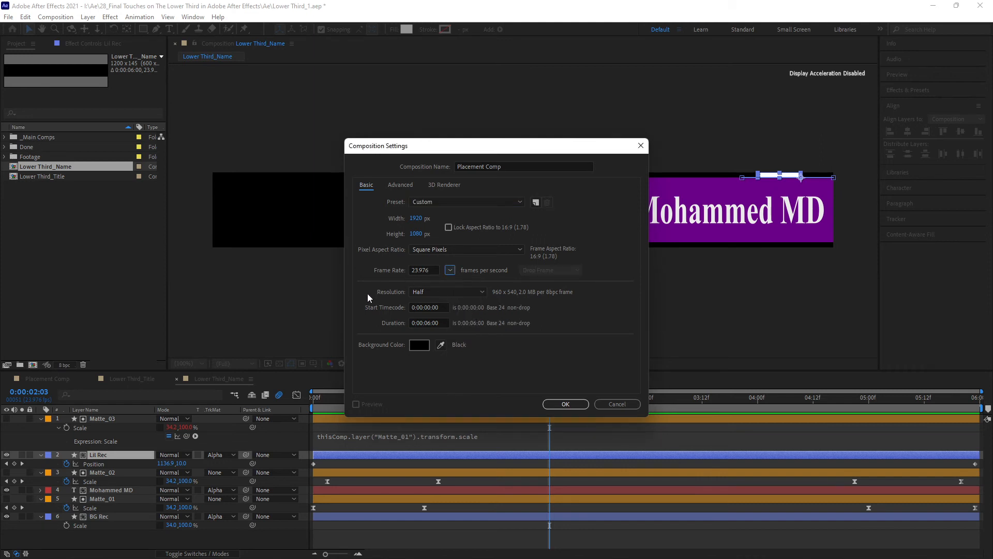
left_click(568, 404)
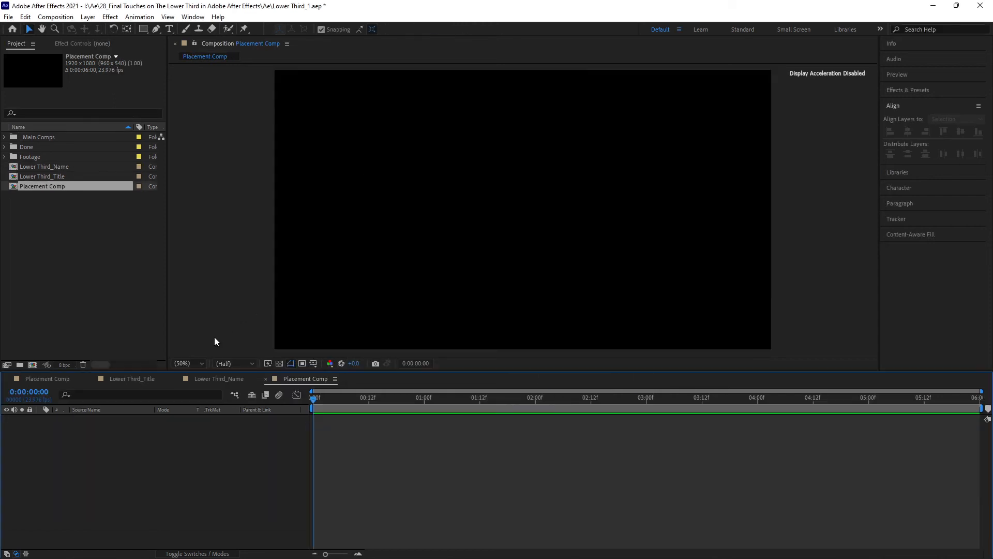
- Add Lower Third_Name and Lower Third_Title as layers to Placement Comp and go to 0:00:01:12
left_click(32, 27)
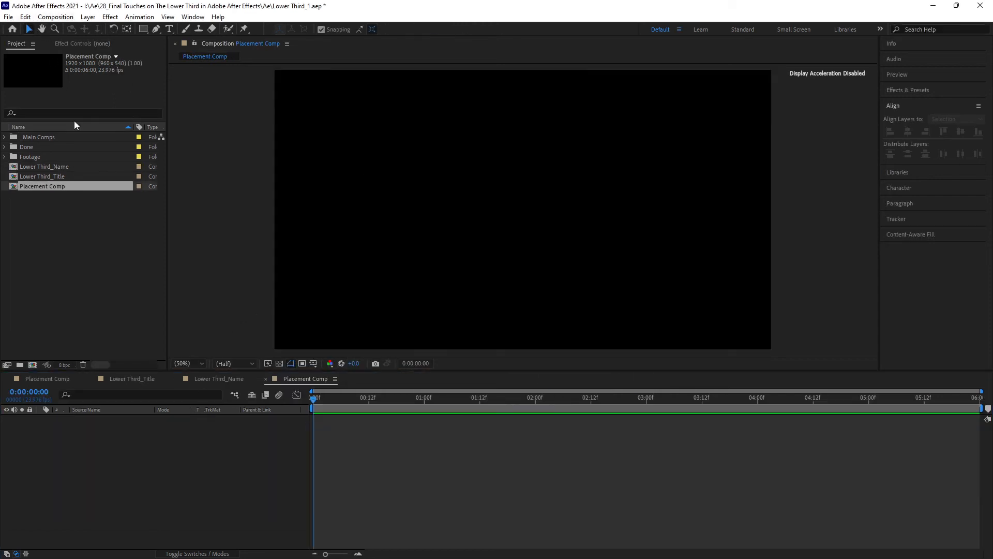
left_click(45, 166)
left_click(45, 176, "ctrl")
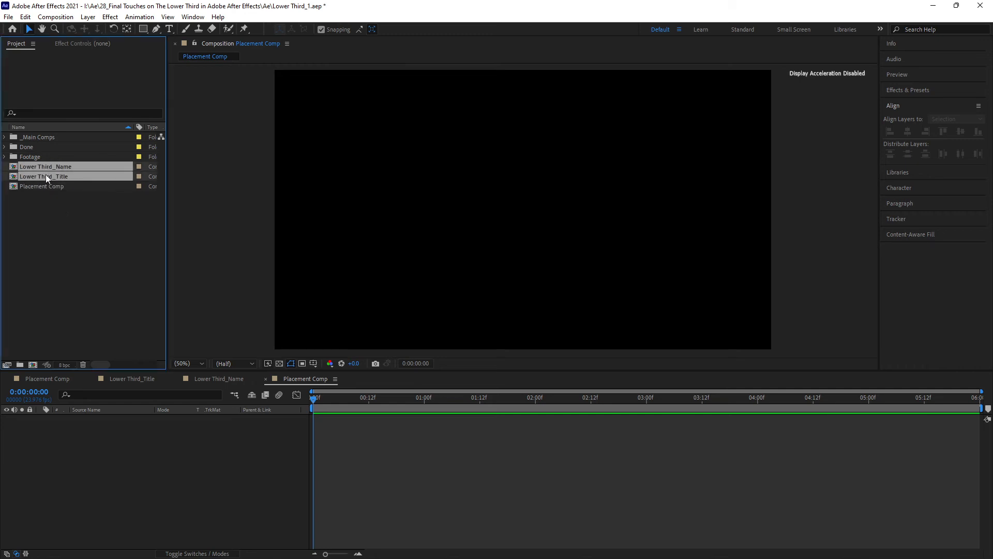
left_click_drag(39, 167, 99, 448)
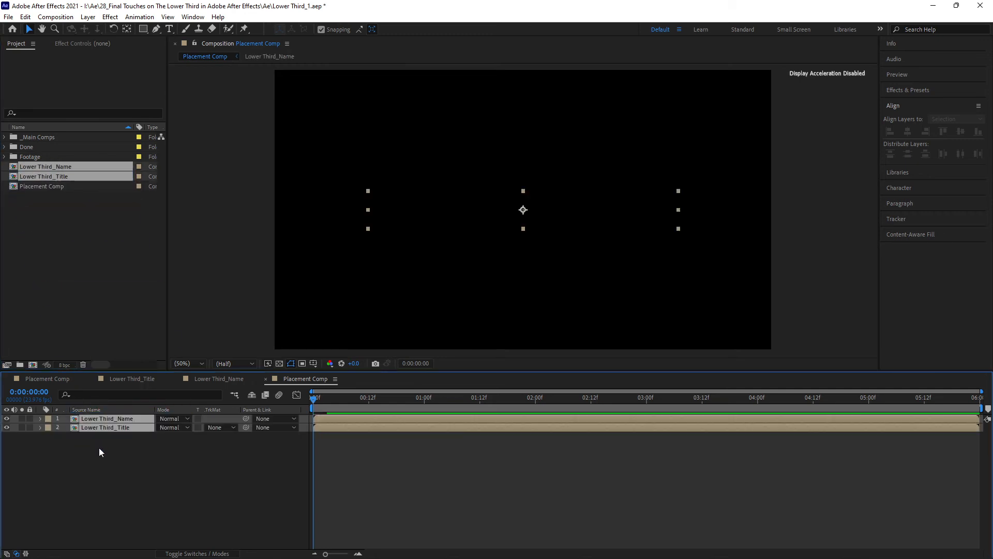
left_click(480, 400)
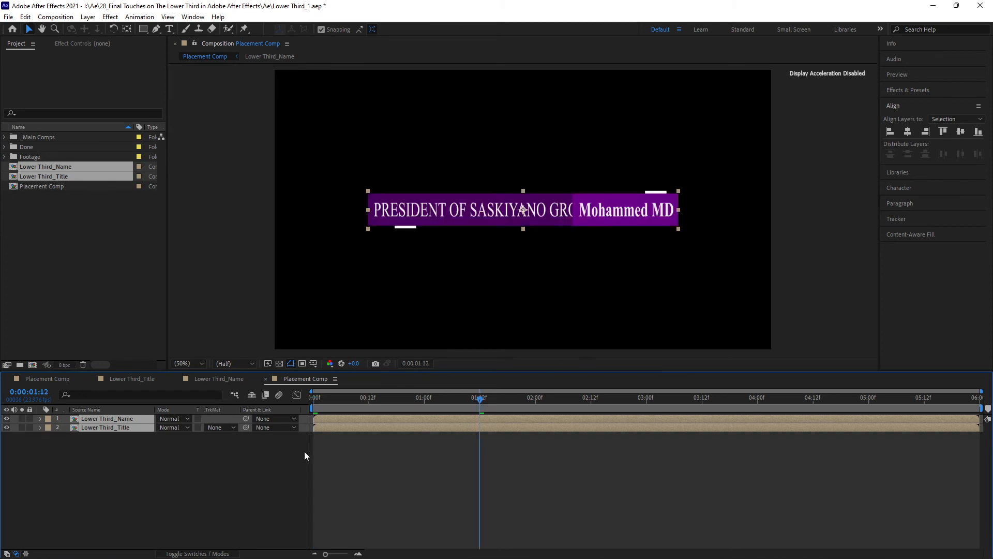
left_click(141, 451)
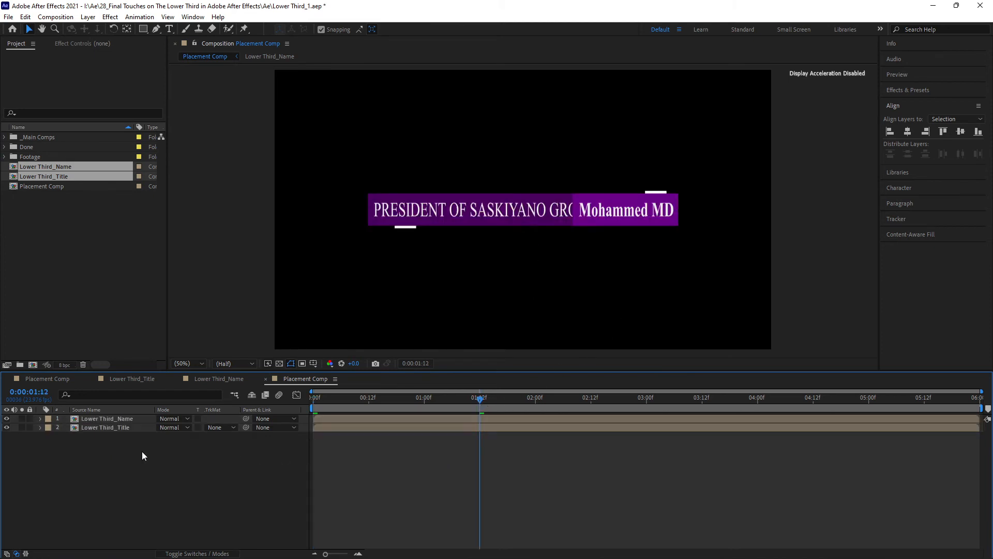
- Solo the Lower Third_Name layer and move its anchor point to the middle of its right edge
left_click(110, 418)
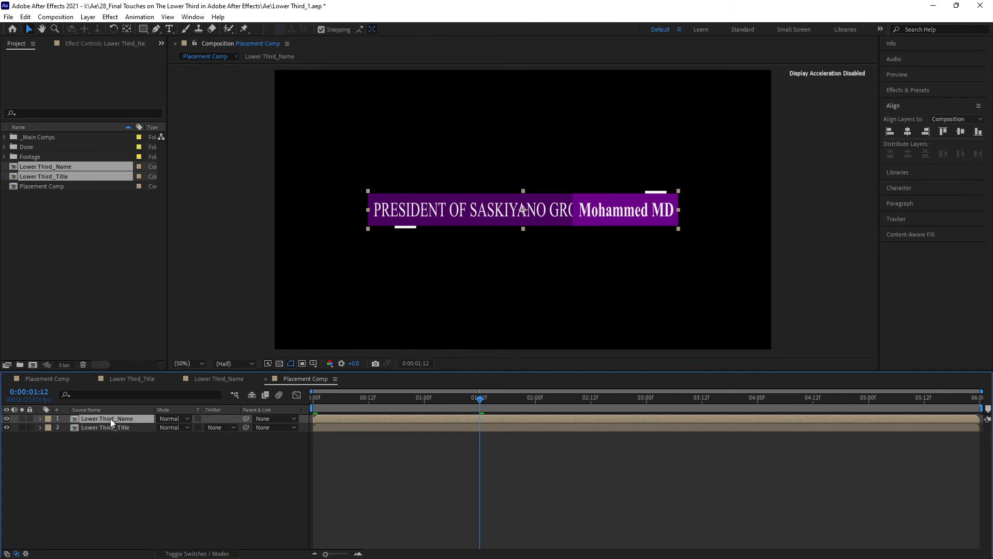
left_click(22, 418)
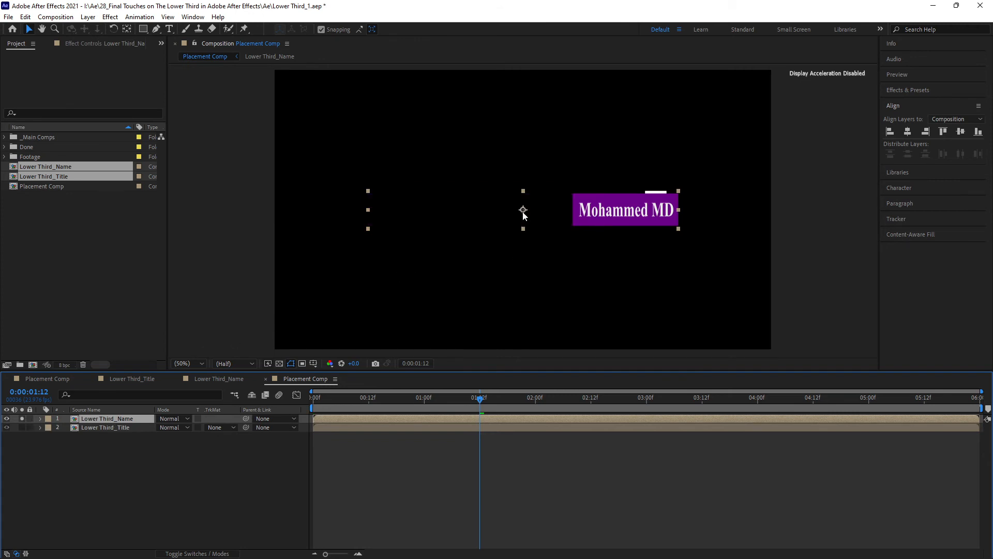
key("y")
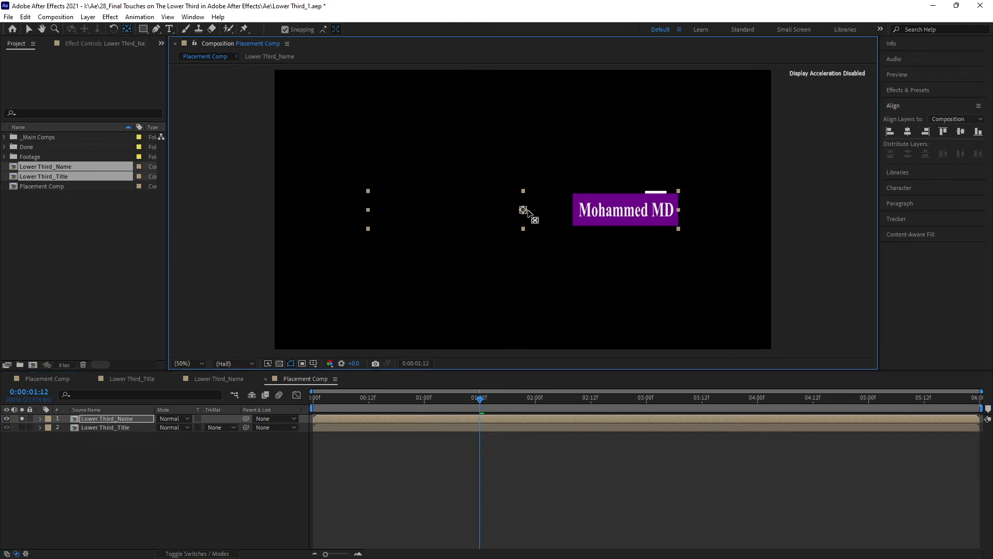
left_click_drag(528, 212, 678, 209)
- Solo Lower Third_Title instead, move its anchor point to the middle of its left edge, and turn off the solo
left_click(100, 426)
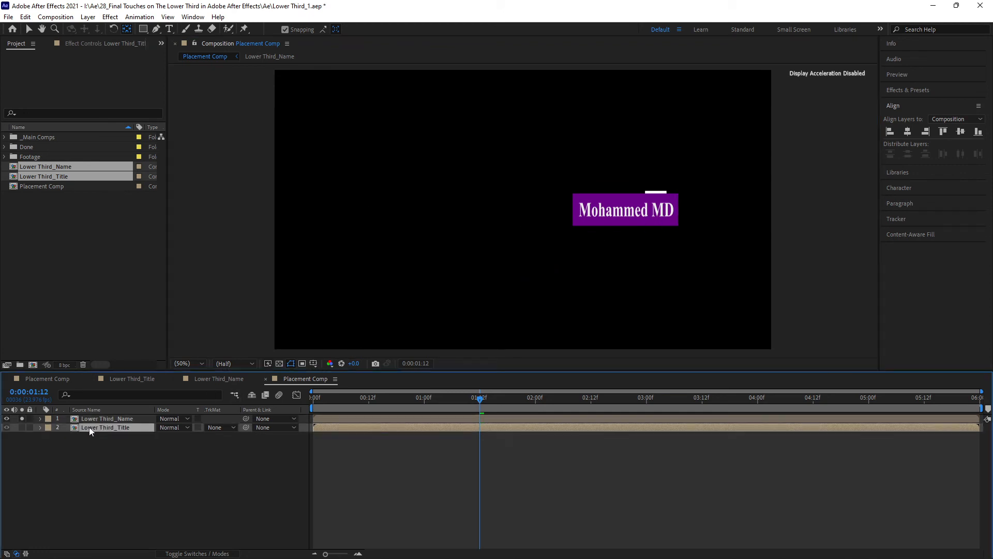
left_click(21, 426)
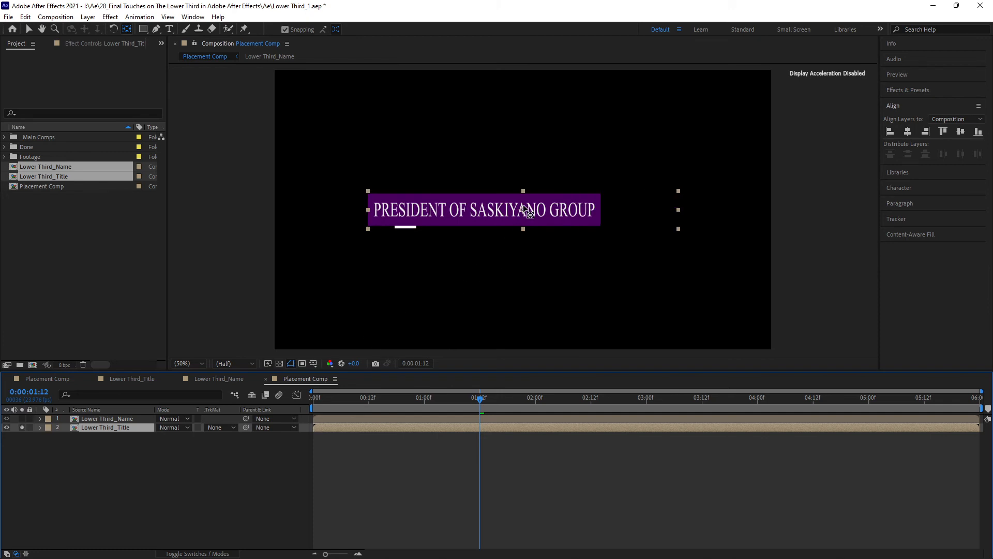
left_click_drag(524, 209, 368, 210)
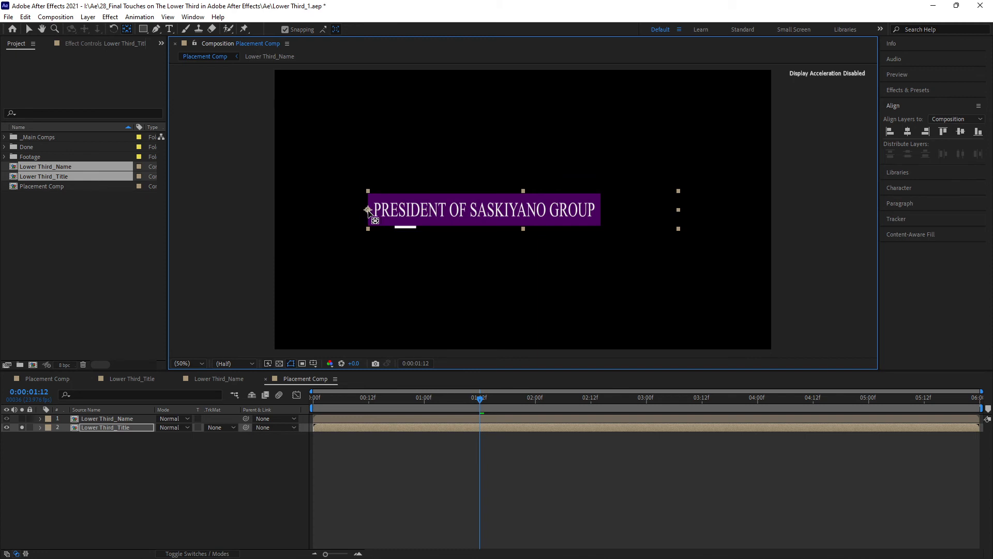
left_click(29, 30)
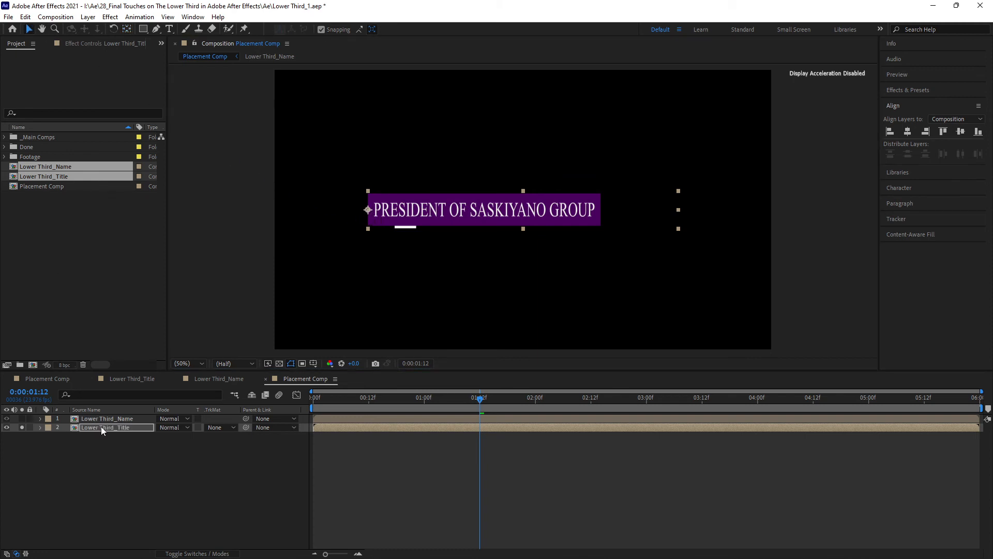
left_click(21, 428)
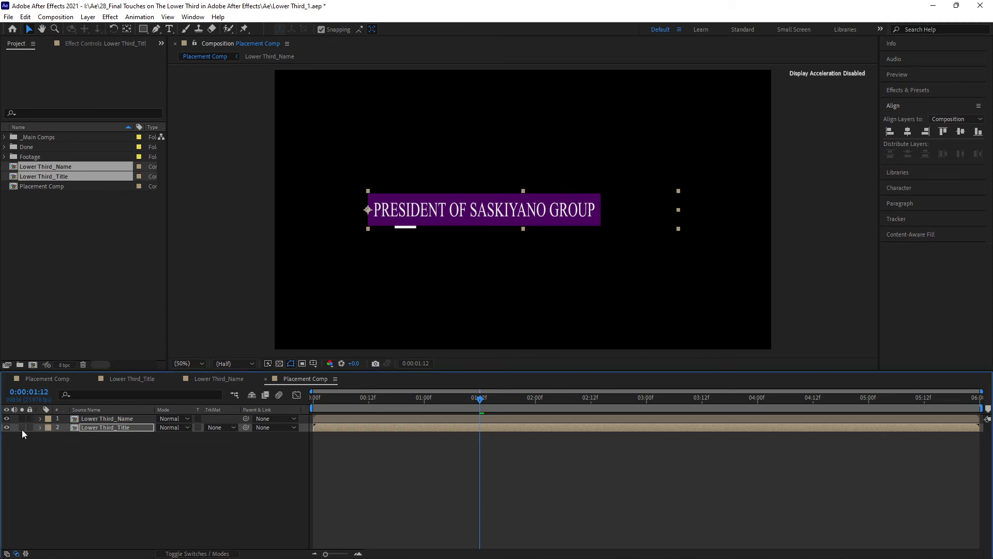
- Snap the left edge of Lower Third_Title to the right edge of Lower Third_Name and check the join up close
left_click(395, 214)
left_click_drag(394, 214, 687, 216)
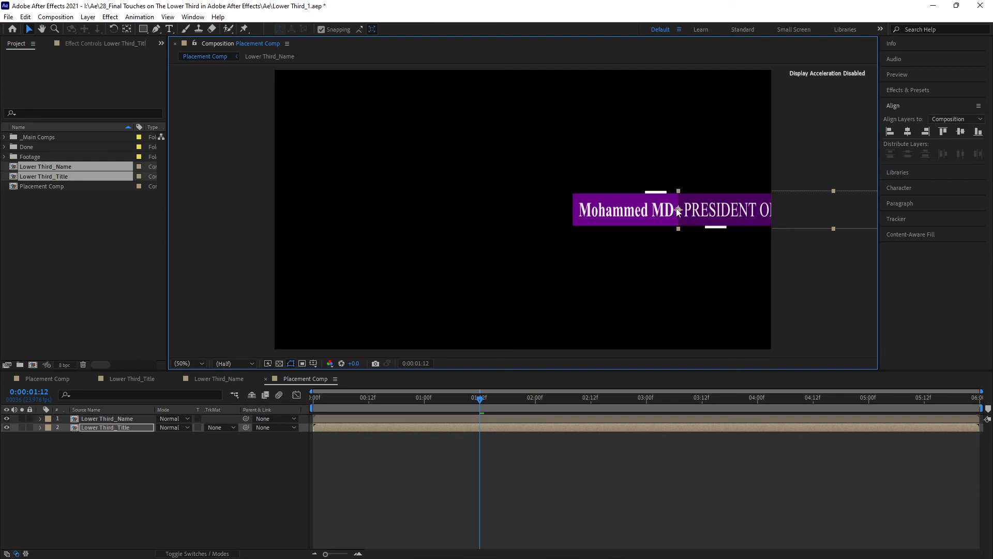
key("period")
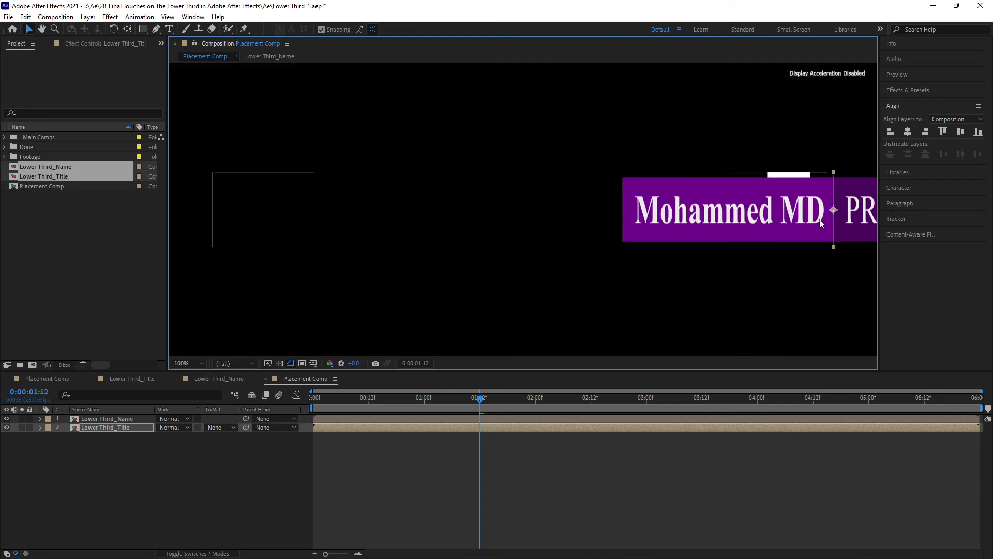
scroll(821, 223, "up", 2)
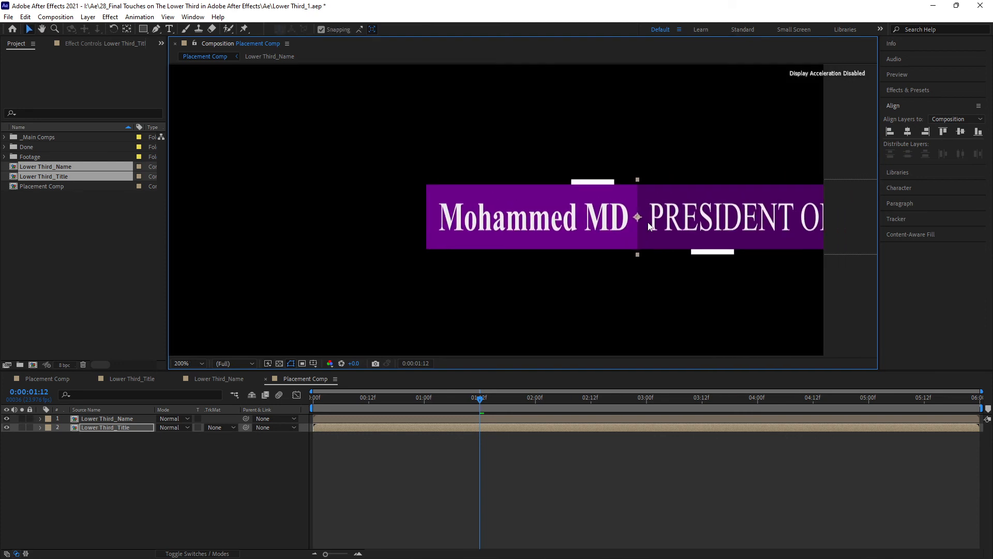
scroll(671, 252, "right", 4)
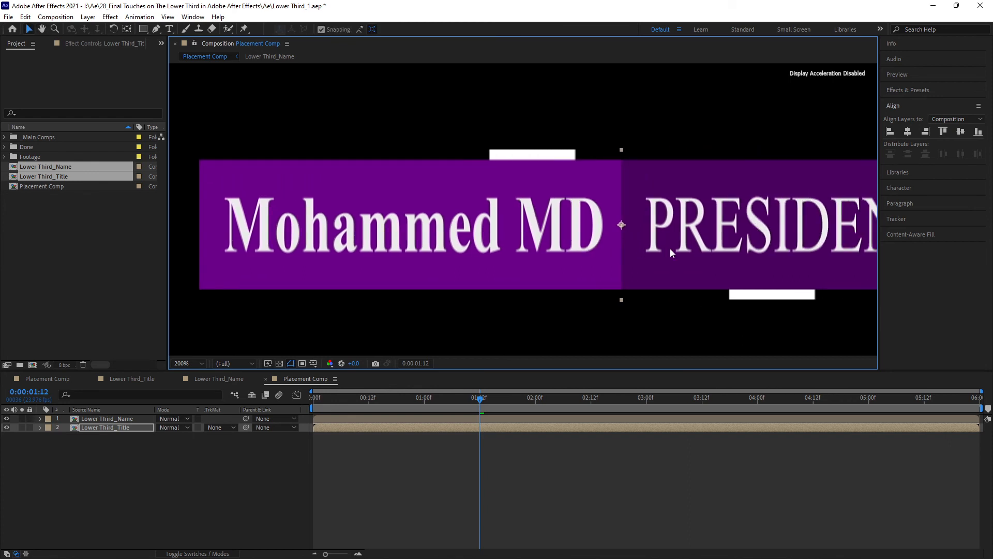
key("comma")
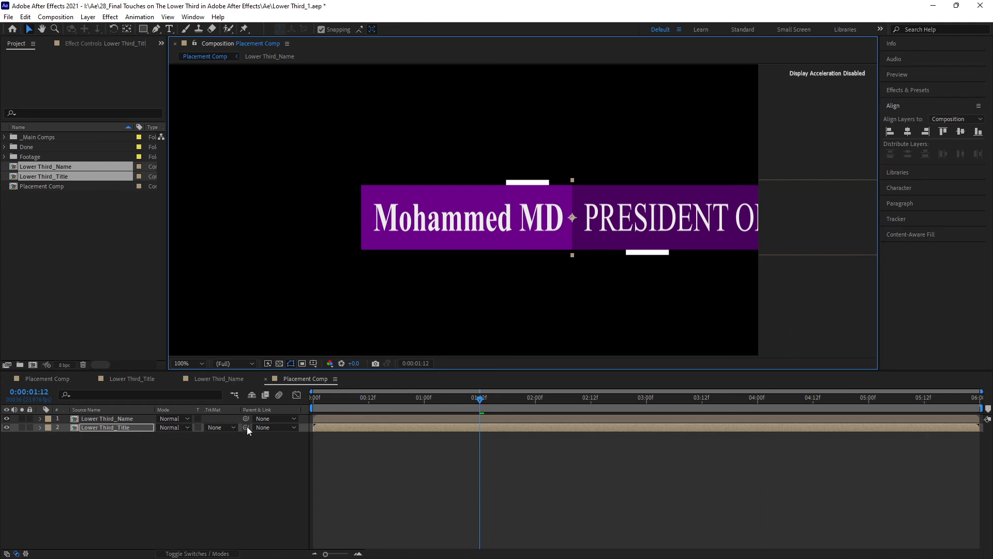
- Parent Lower Third_Title to Lower Third_Name and lock the title layer
left_click_drag(247, 426, 114, 419)
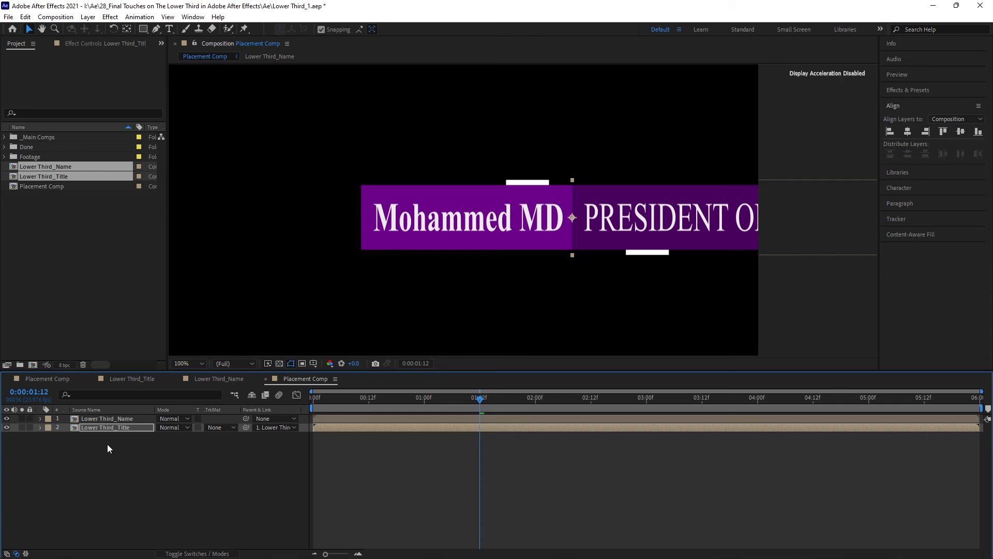
left_click(30, 427)
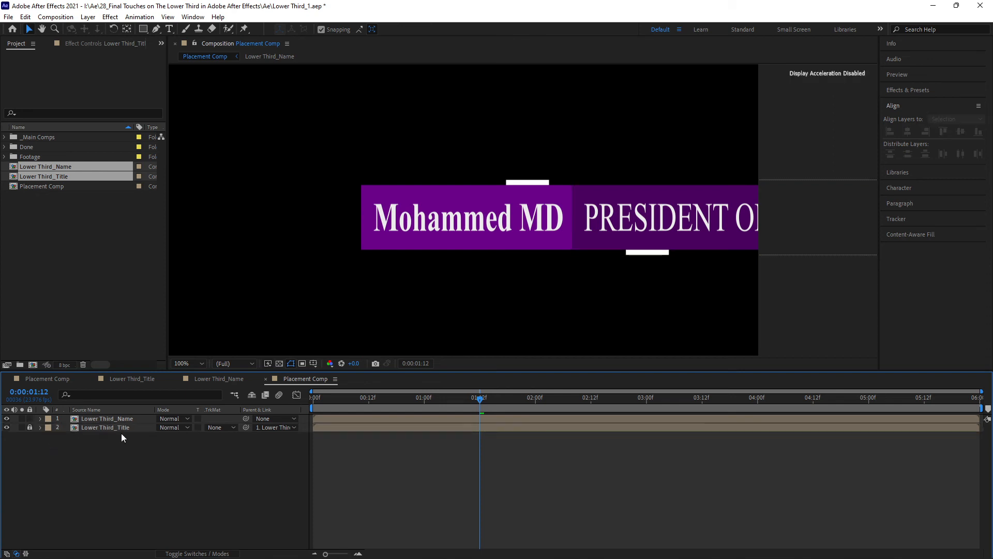
key("comma")
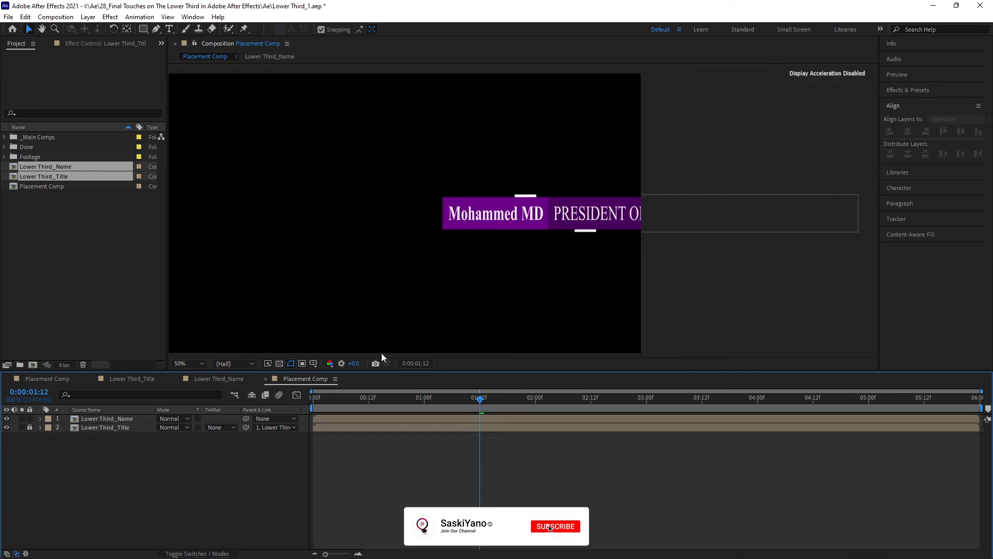
left_click(195, 363)
left_click(199, 386)
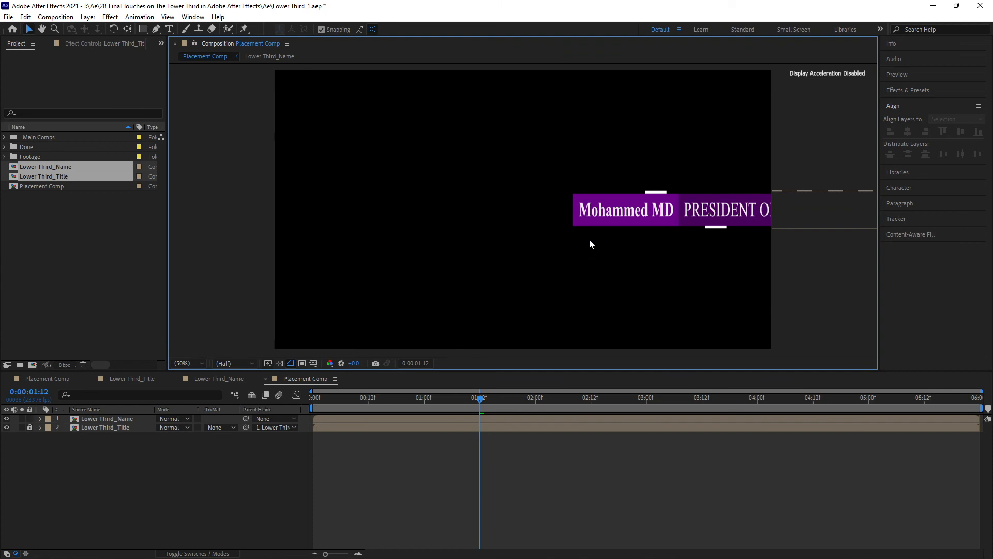
- Show the Title/Action Safe guides and move the joined lower third so it sits in the lower-left corner of the action-safe frame
left_click(595, 217)
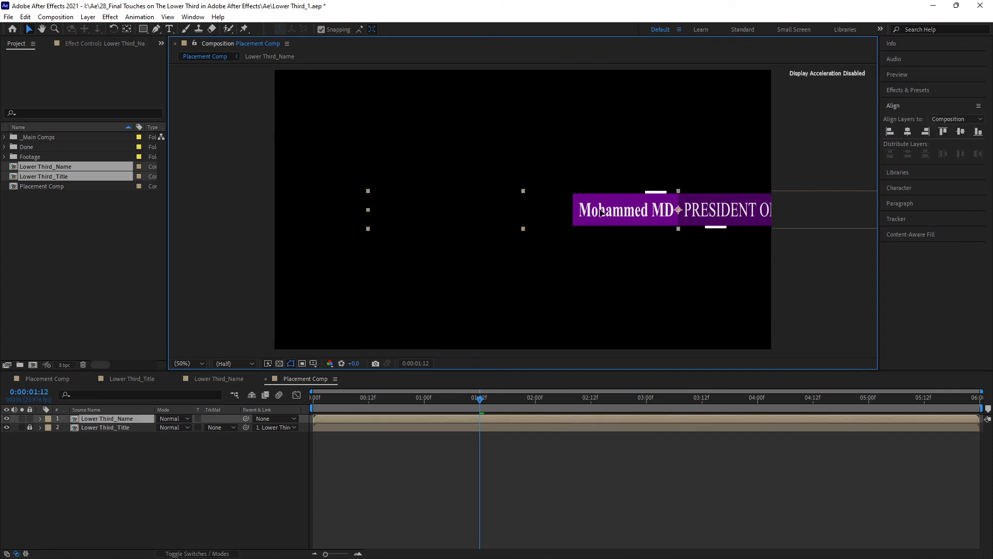
left_click_drag(595, 217, 325, 316)
left_click(314, 364)
left_click(333, 376)
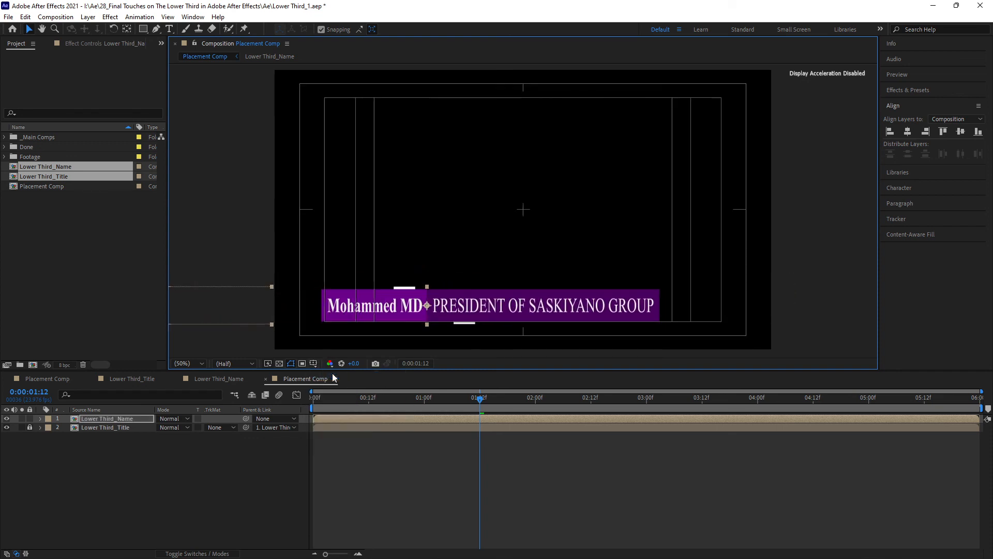
left_click_drag(345, 308, 324, 319)
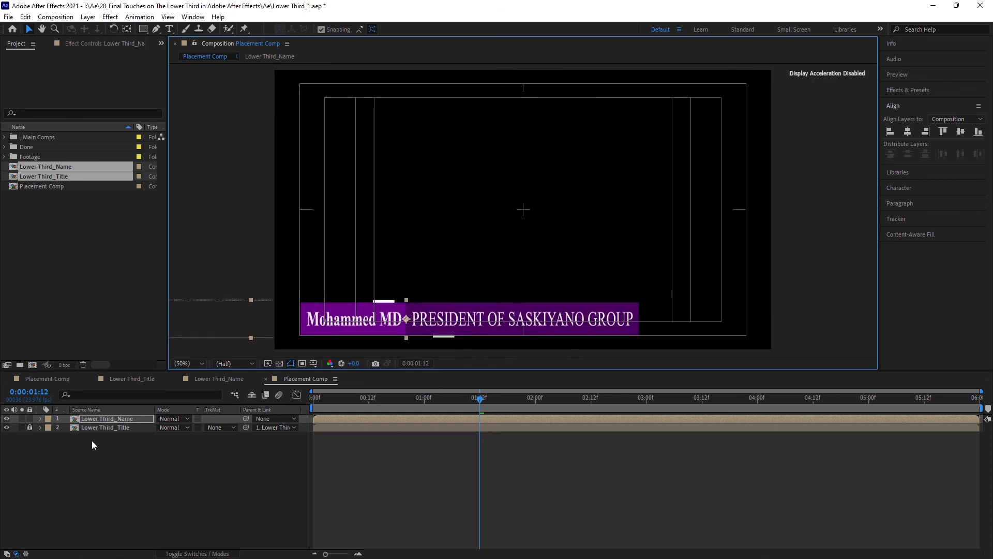
- Add Intro Ae Course.mp4 from the Footage folder beneath the lower third layers and make it a guide layer
left_click(5, 157)
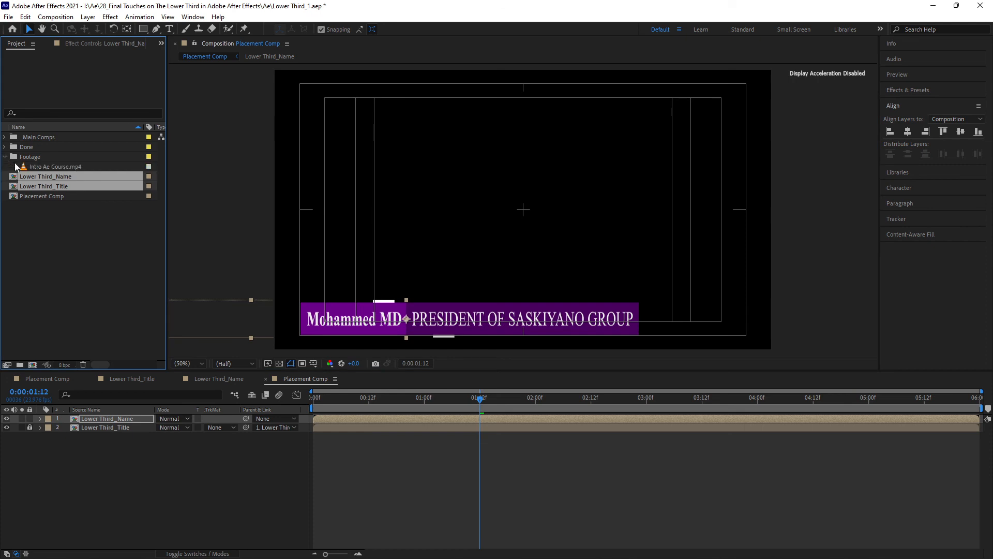
left_click_drag(24, 167, 85, 463)
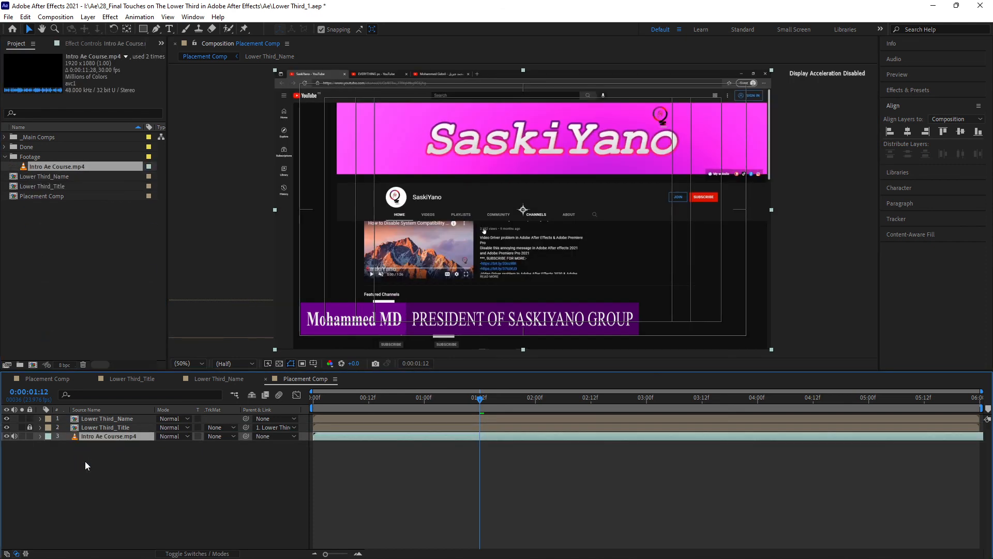
right_click(102, 439)
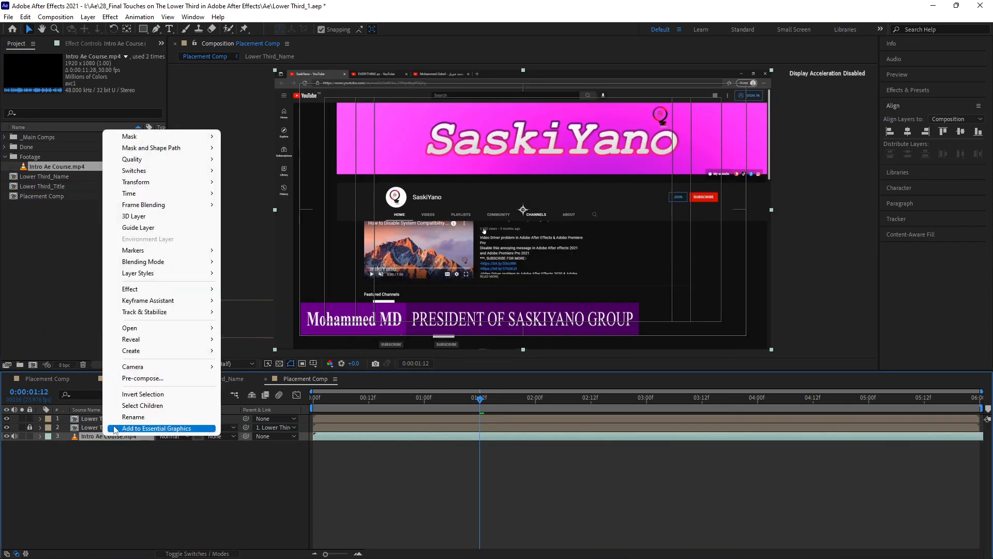
left_click(138, 228)
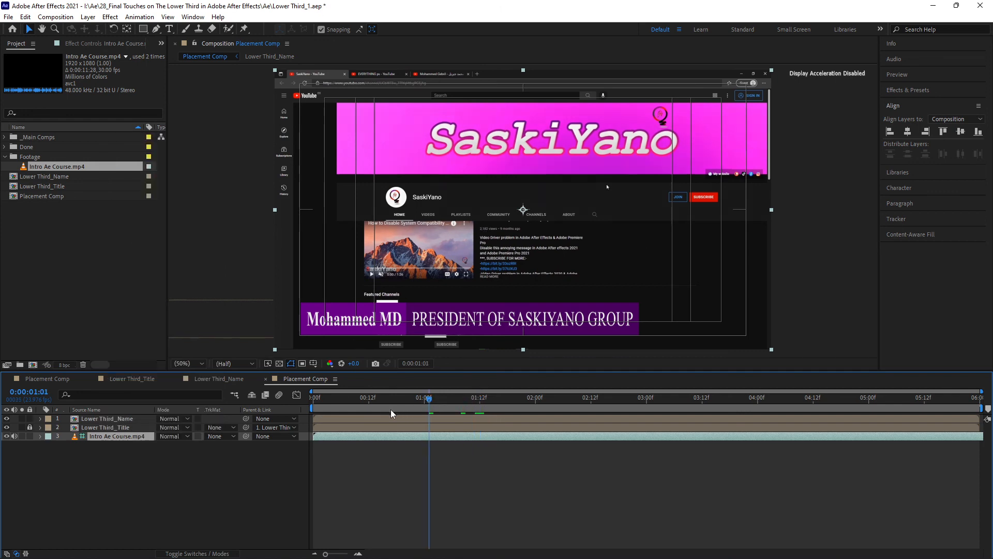
- Hide the Title/Action Safe guides and preview the lower third animation over the footage from the start
key("space")
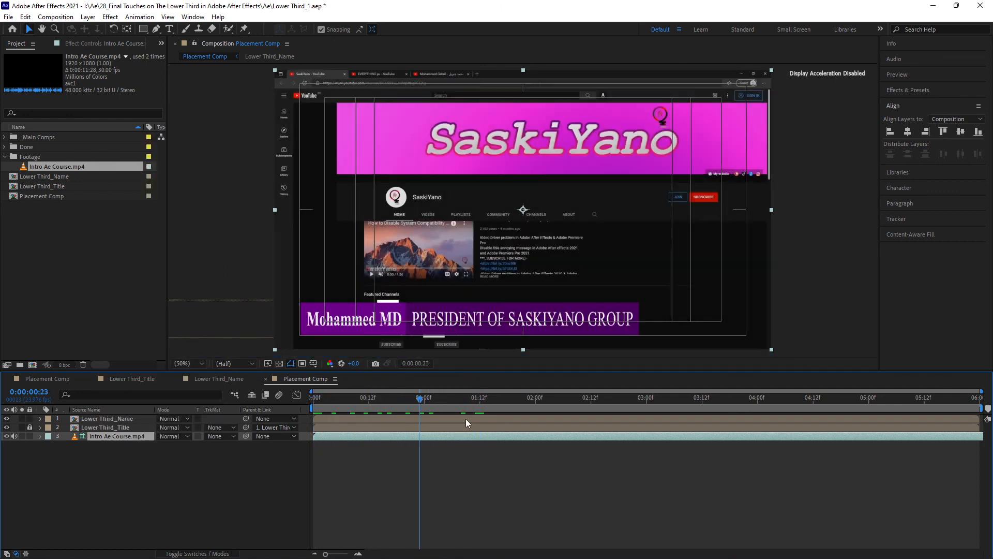
left_click(313, 364)
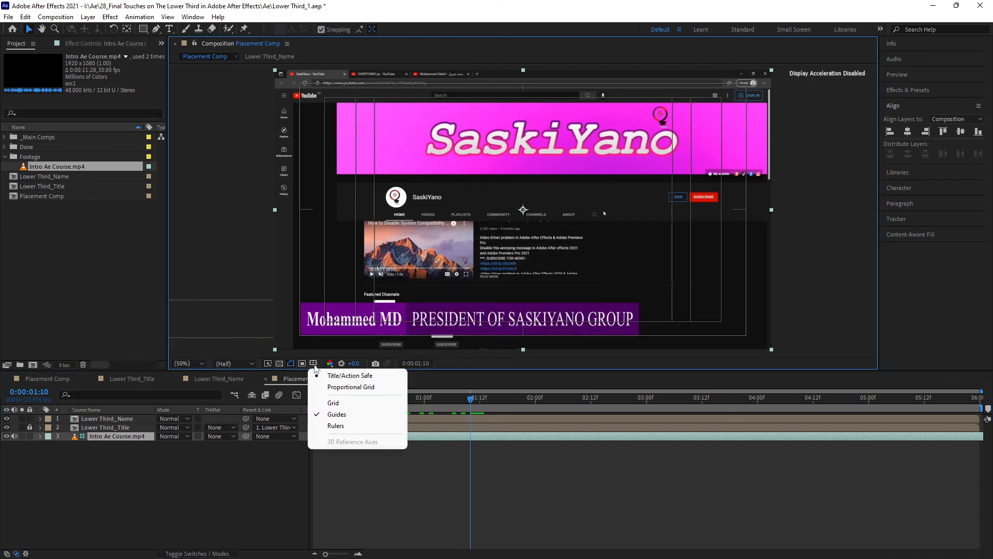
left_click(344, 375)
left_click_drag(471, 403, 302, 426)
key("space")
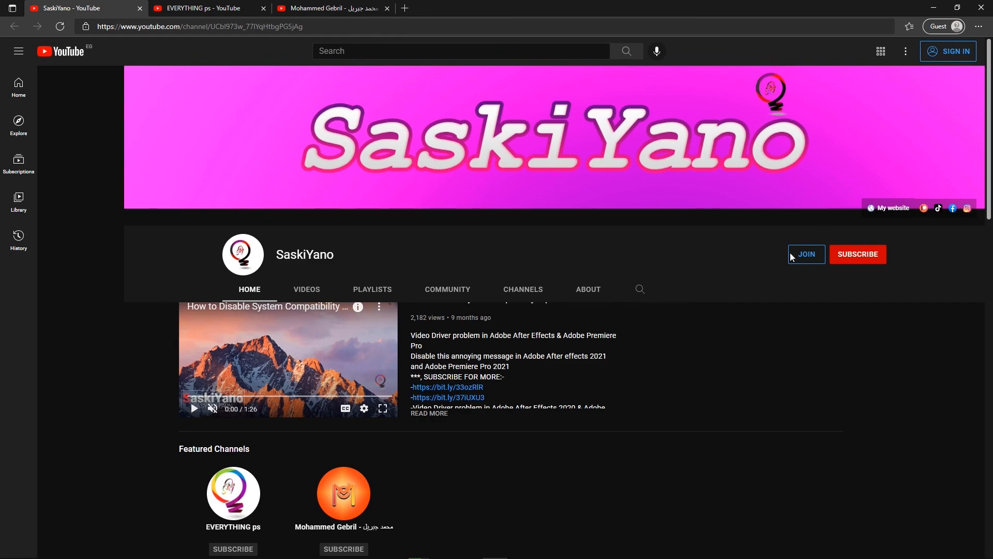
- Switch to YouTube in the browser and look through the SaskiYano channel's home page and playlists
scroll(627, 351, "down", 7)
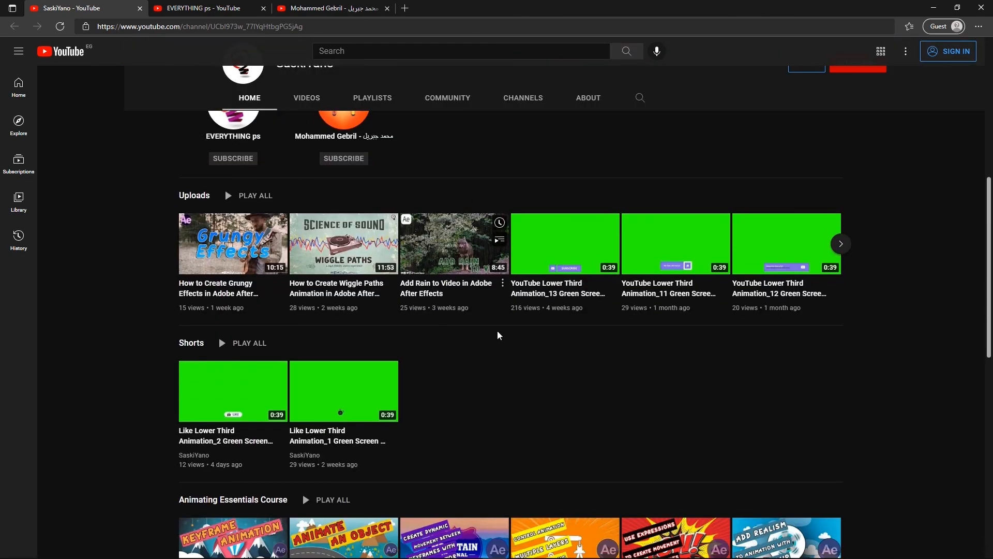
scroll(499, 336, "down", 10)
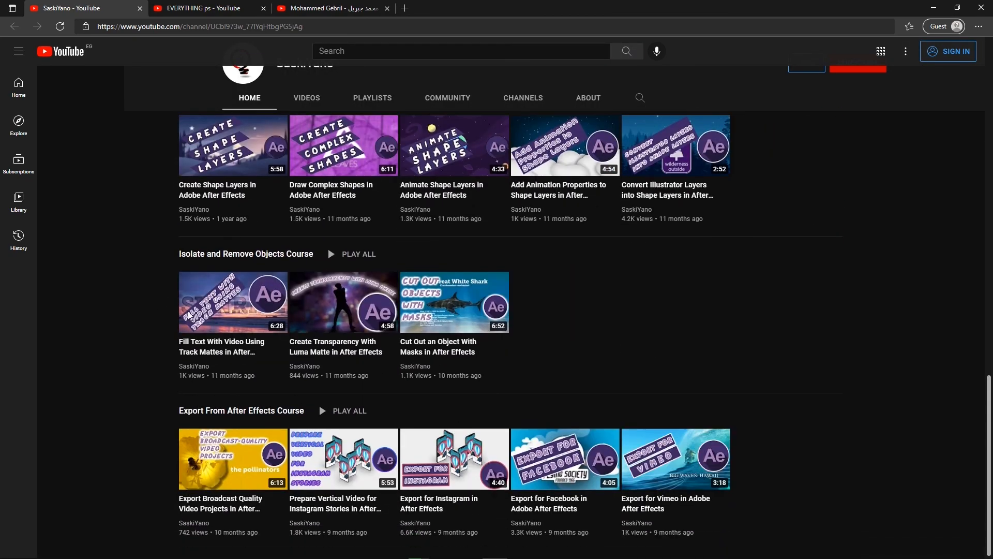
scroll(188, 314, "up", 20)
left_click(371, 286)
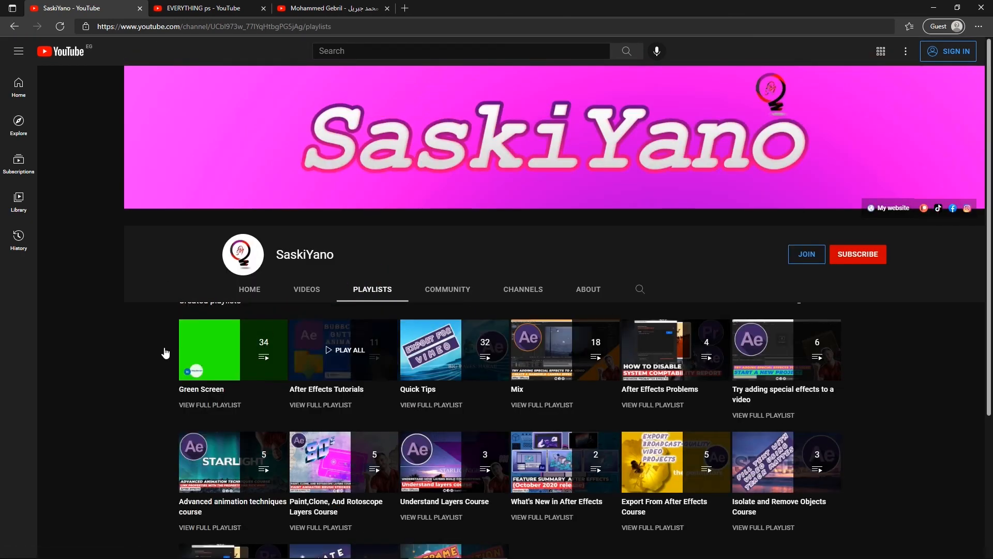
scroll(144, 354, "down", 4)
scroll(144, 354, "up", 4)
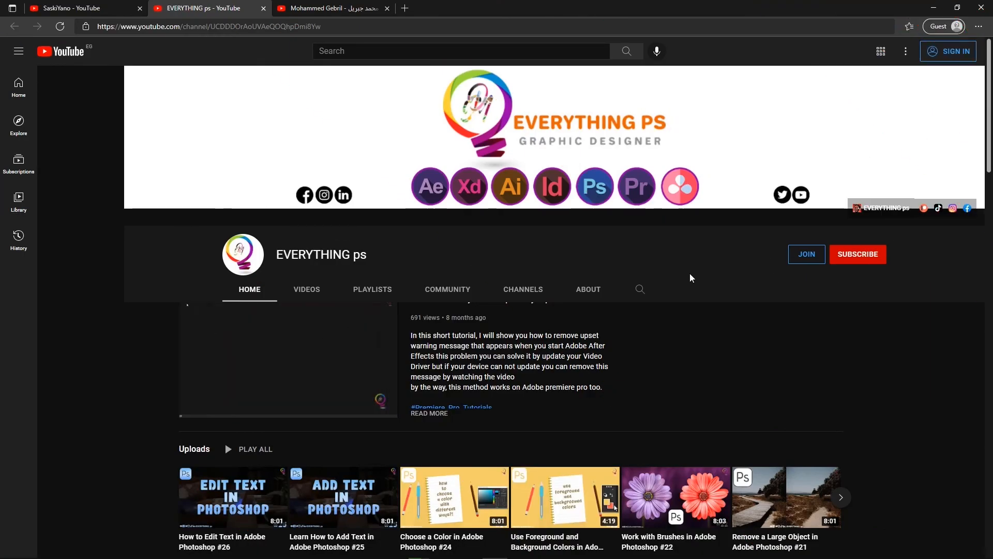
- Browse the course sections and featured channels on the EVERYTHING ps channel's home page
scroll(155, 361, "down", 10)
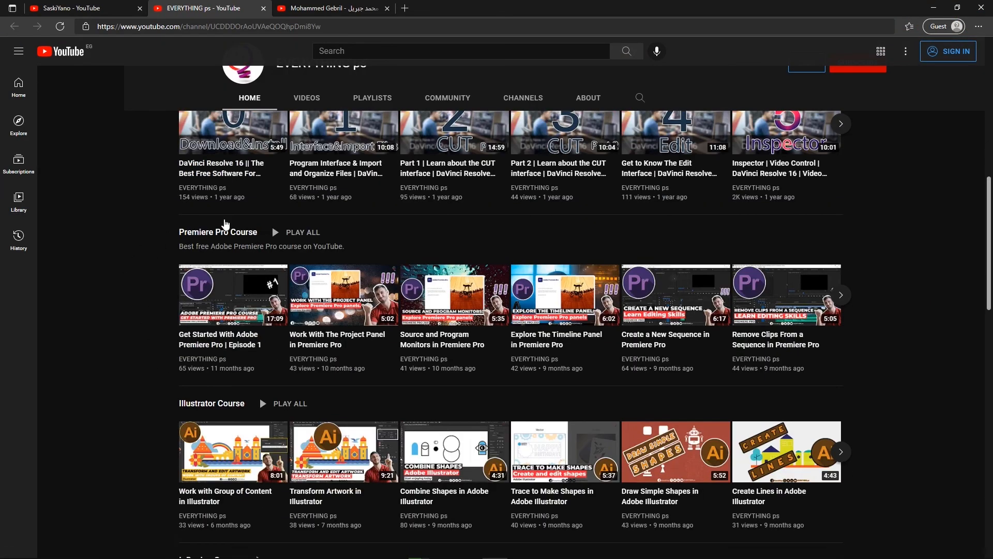
scroll(140, 321, "down", 10)
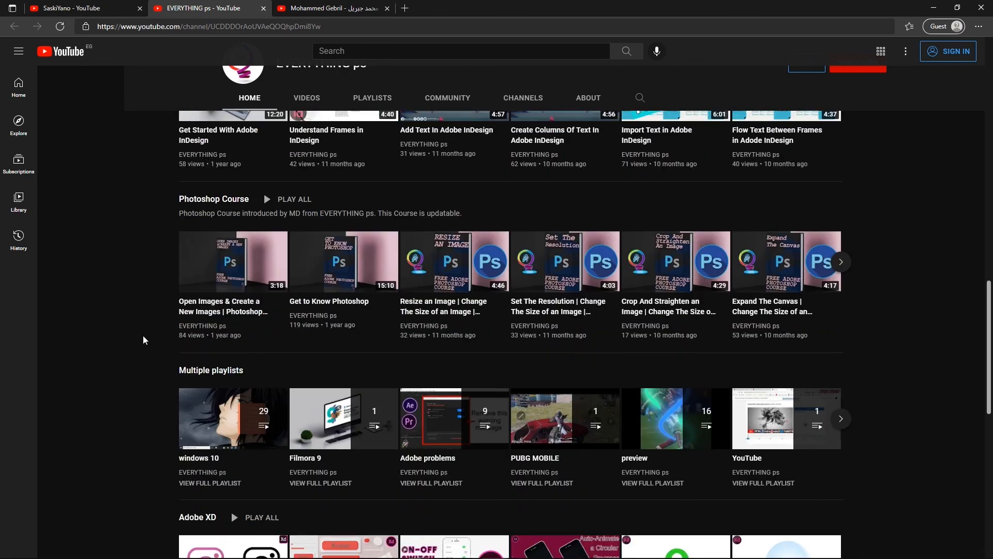
scroll(143, 335, "down", 8)
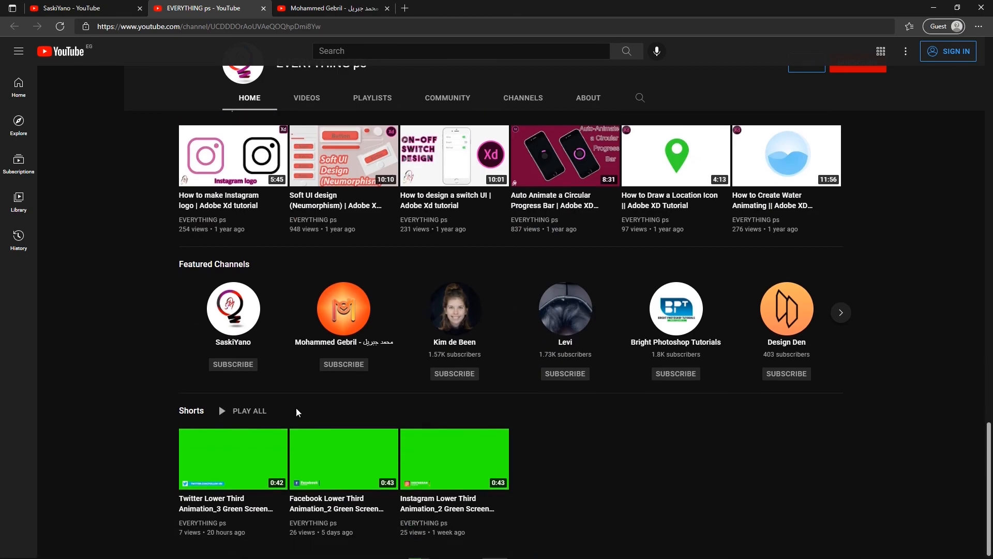
scroll(160, 260, "up", 20)
- Open the third channel, look over its home page and featured channels, and show its list of videos
left_click(338, 7)
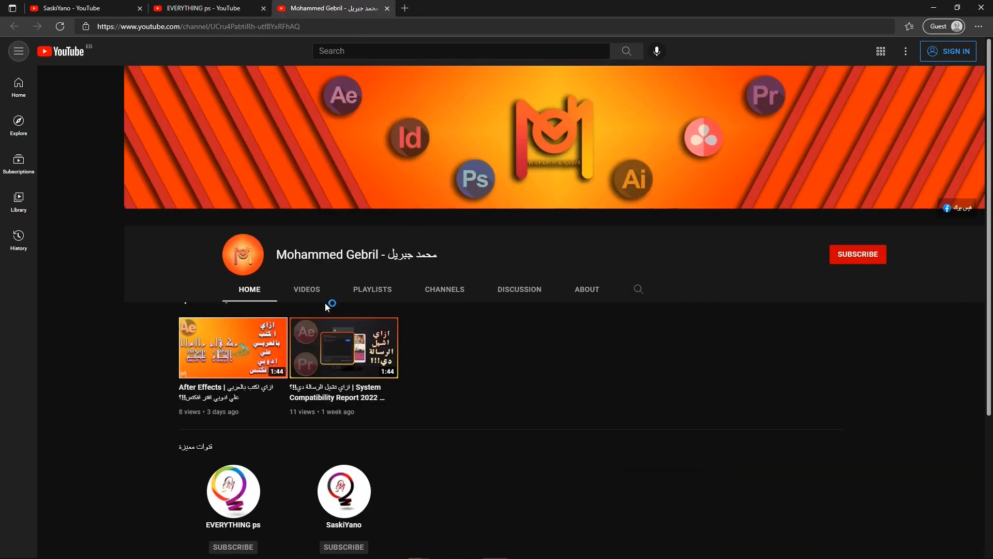
scroll(119, 416, "down", 4)
scroll(147, 395, "up", 4)
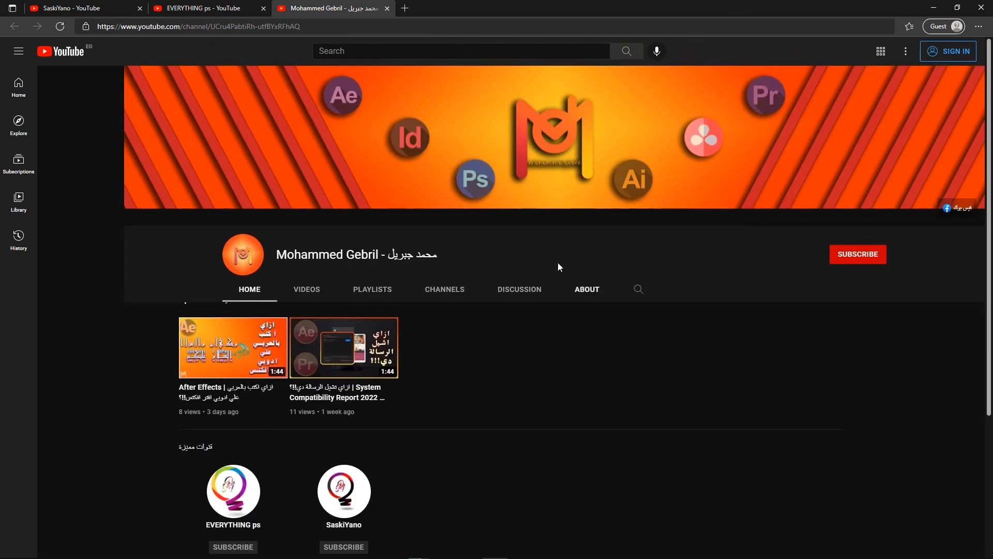
scroll(217, 299, "down", 3)
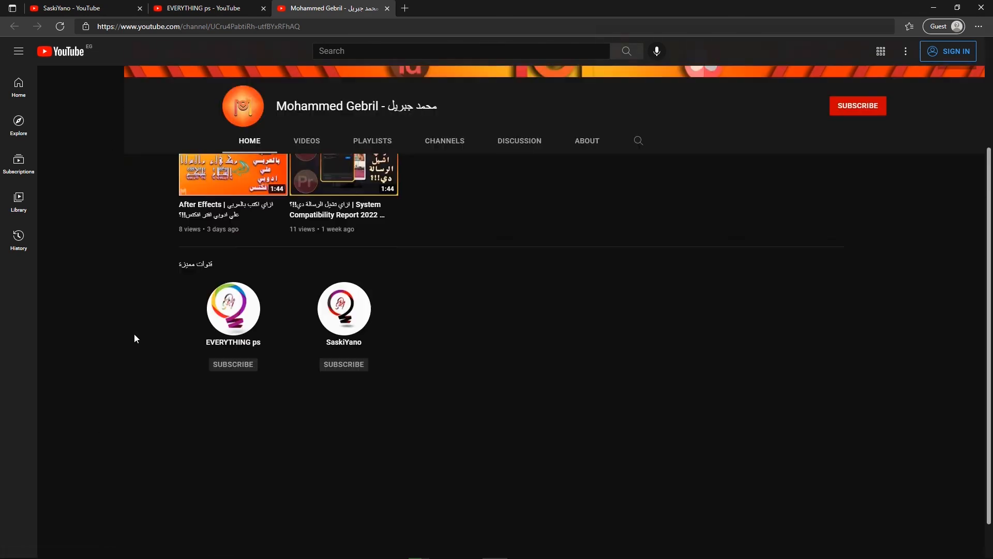
scroll(134, 333, "up", 3)
left_click(307, 290)
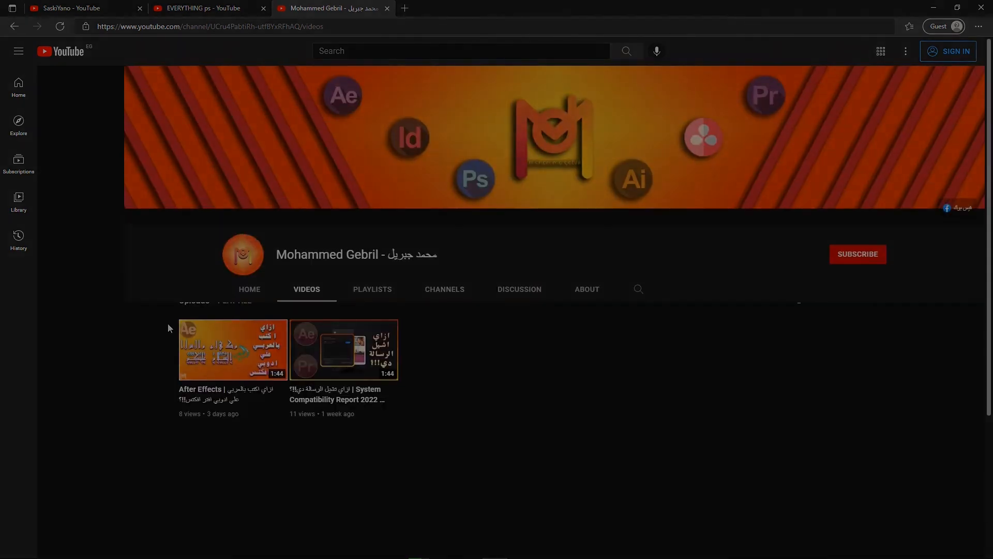